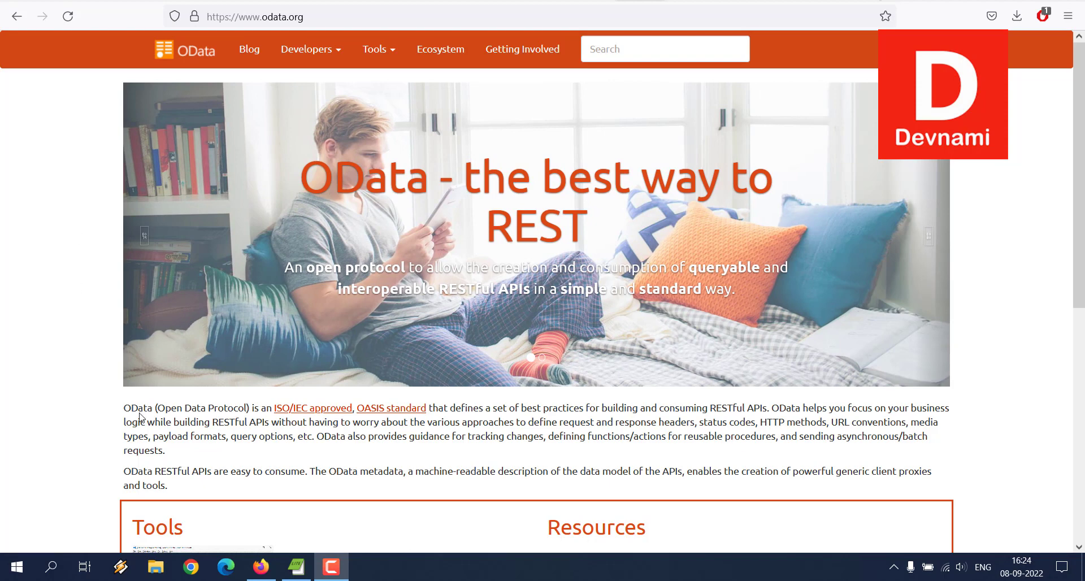
- Review the OData introduction on the home page and open the Sample Services resource
left_click_drag(566, 408, 783, 458)
left_click(784, 458)
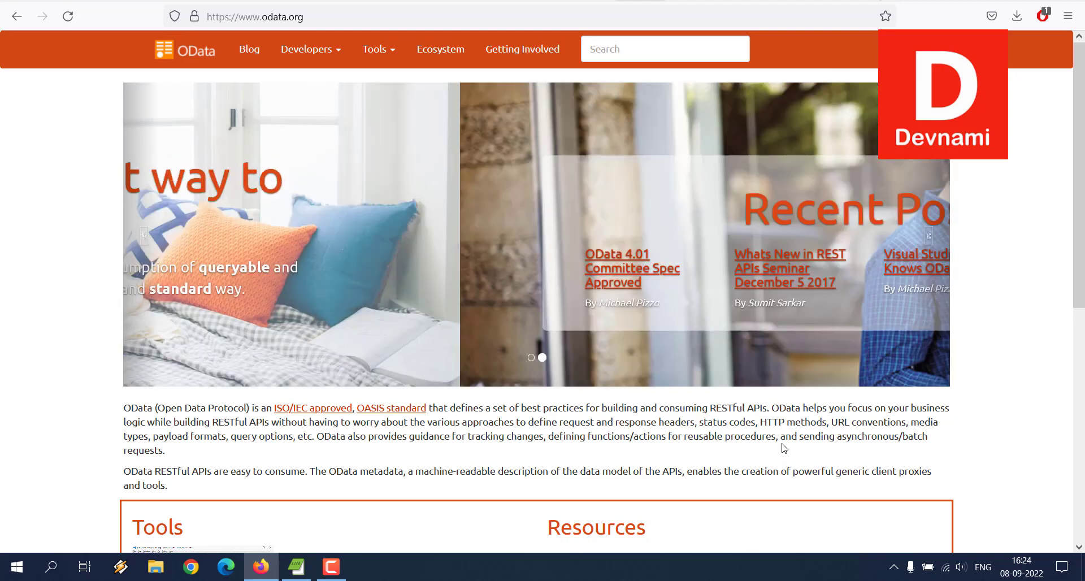
scroll(785, 448, "down", 4)
scroll(783, 448, "down", 3)
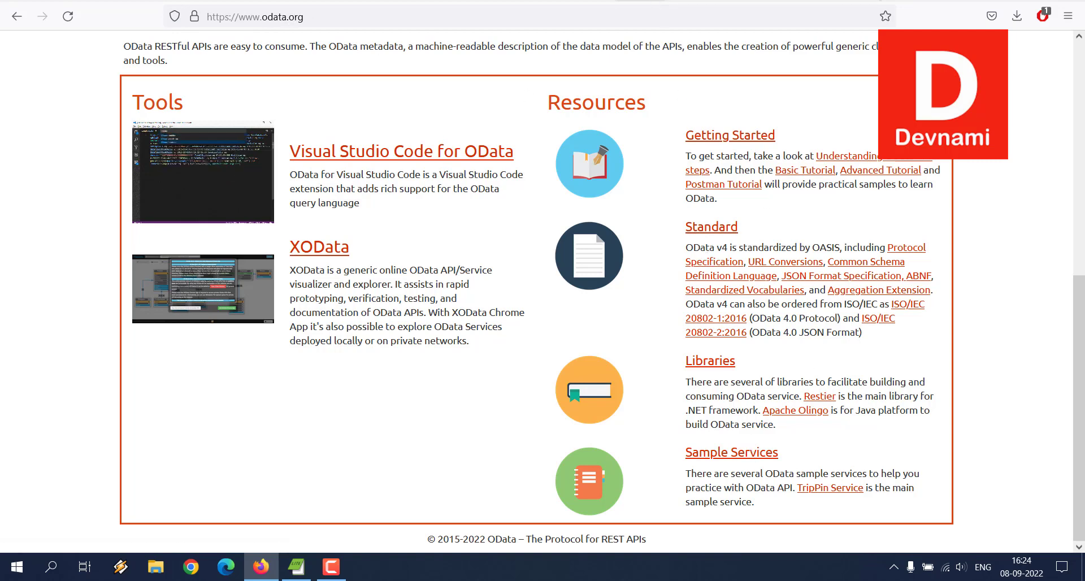
left_click(773, 456)
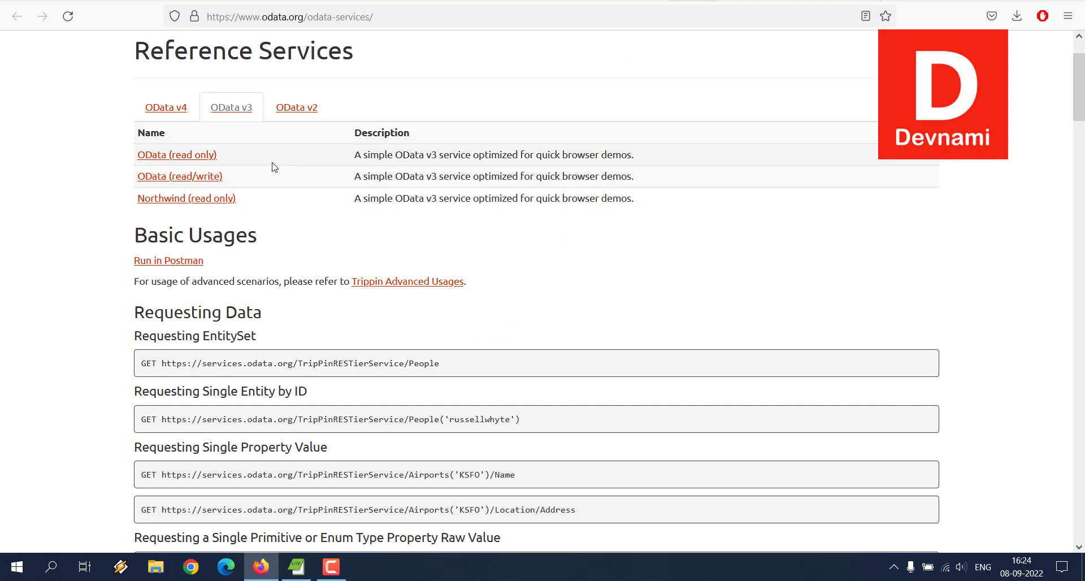
- Open the OData v3 read-only reference service in a separate tab, view its collections and return to the services list
right_click(150, 160)
left_click(159, 169)
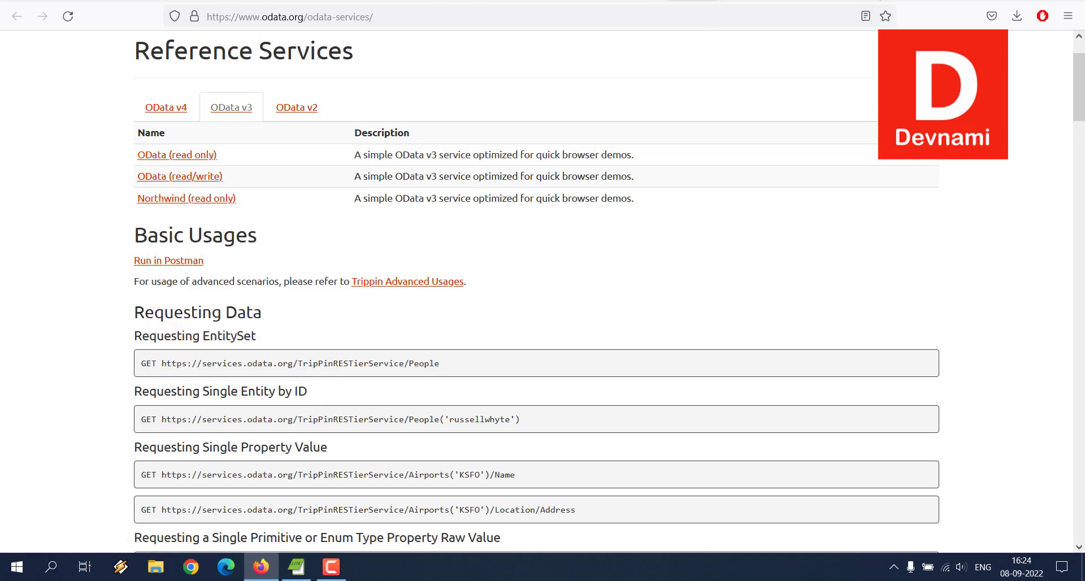
left_click(739, 1)
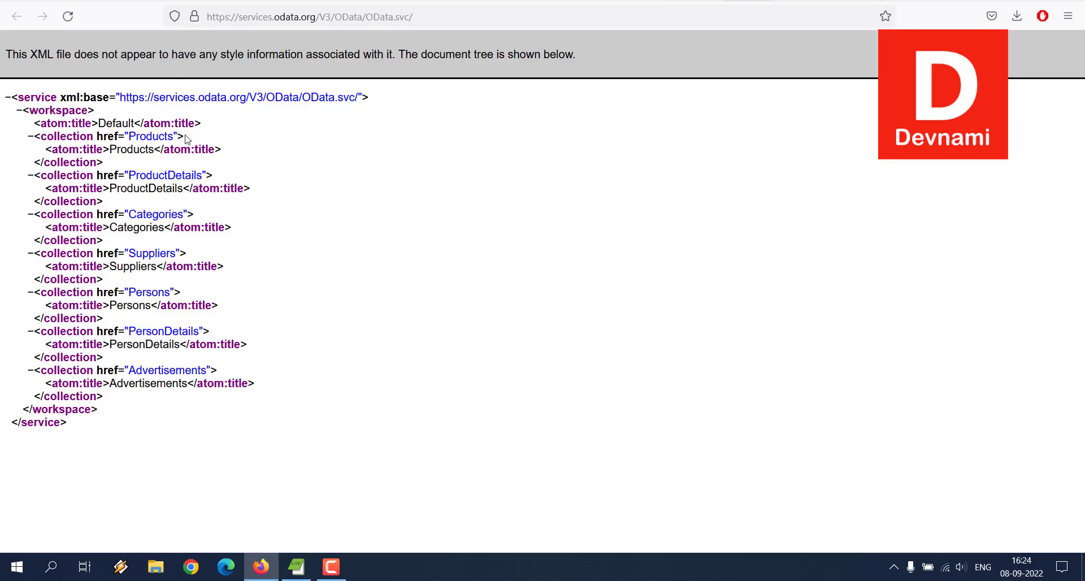
left_click(681, 2)
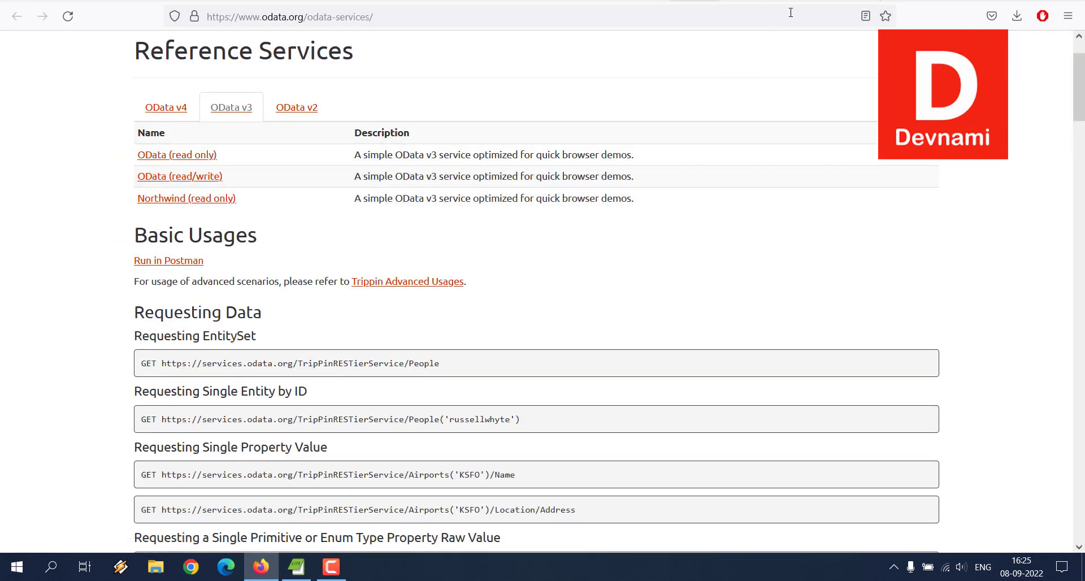
- Examine the collections exposed by the V4 Northwind service from start to end
left_click(799, 2)
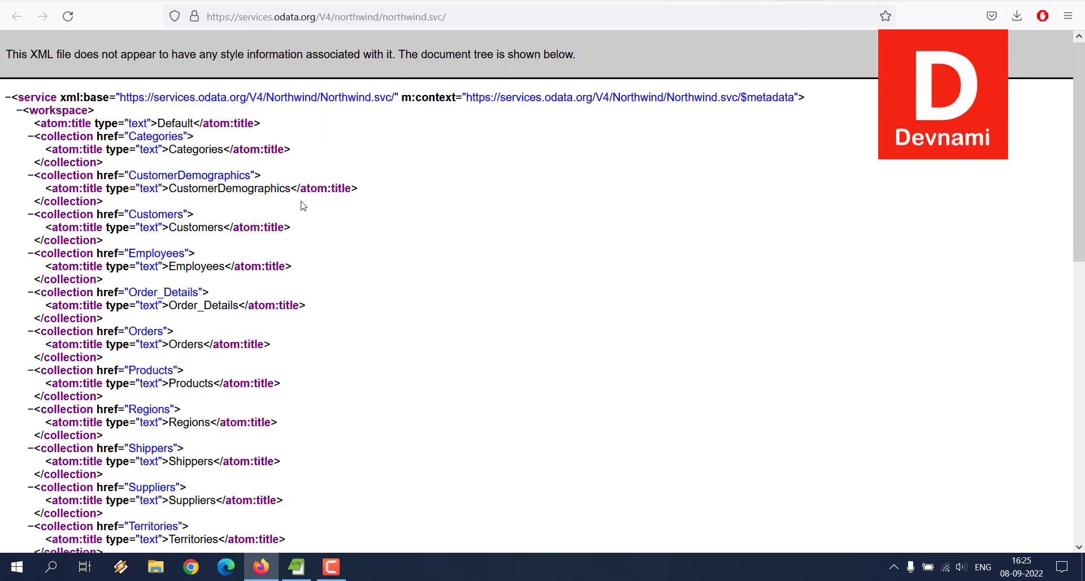
scroll(303, 206, "down", 10)
scroll(302, 206, "up", 10)
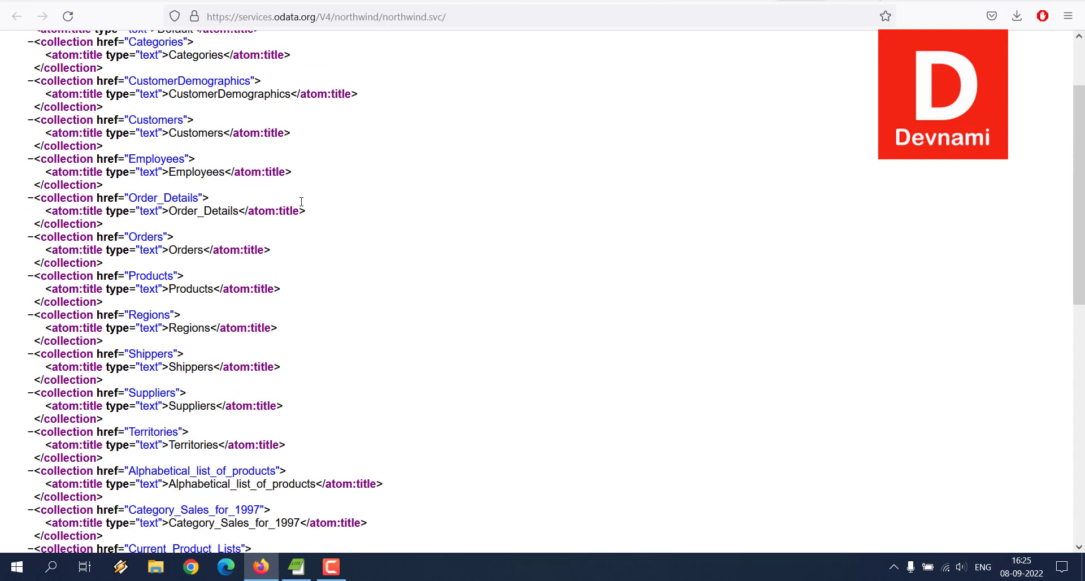
scroll(252, 308, "down", 10)
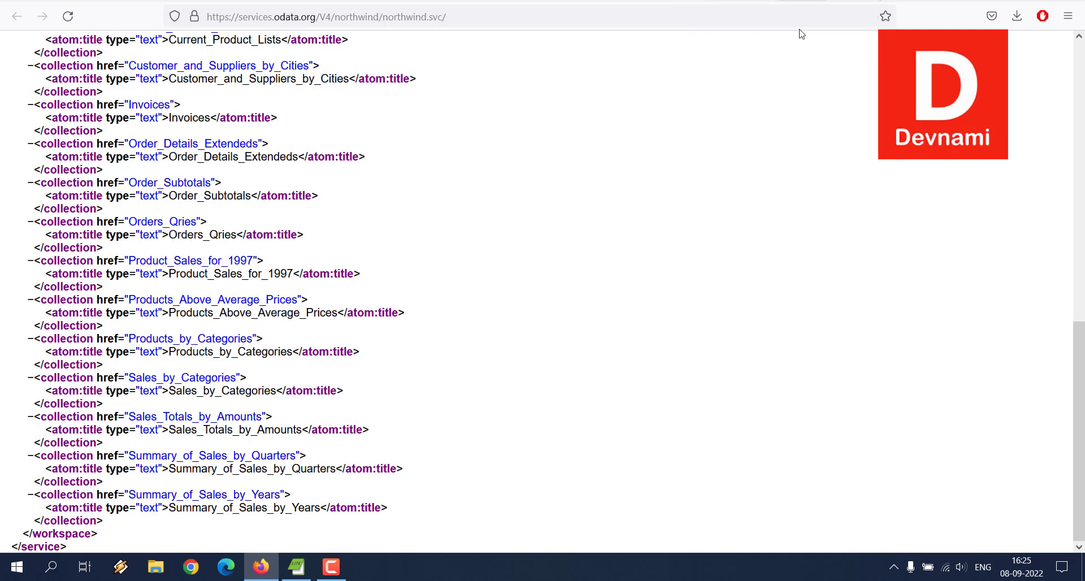
- Return to the Reference Services list and open the OData v3 Northwind (read only) service in a separate tab
left_click(731, 5)
left_click(723, 4)
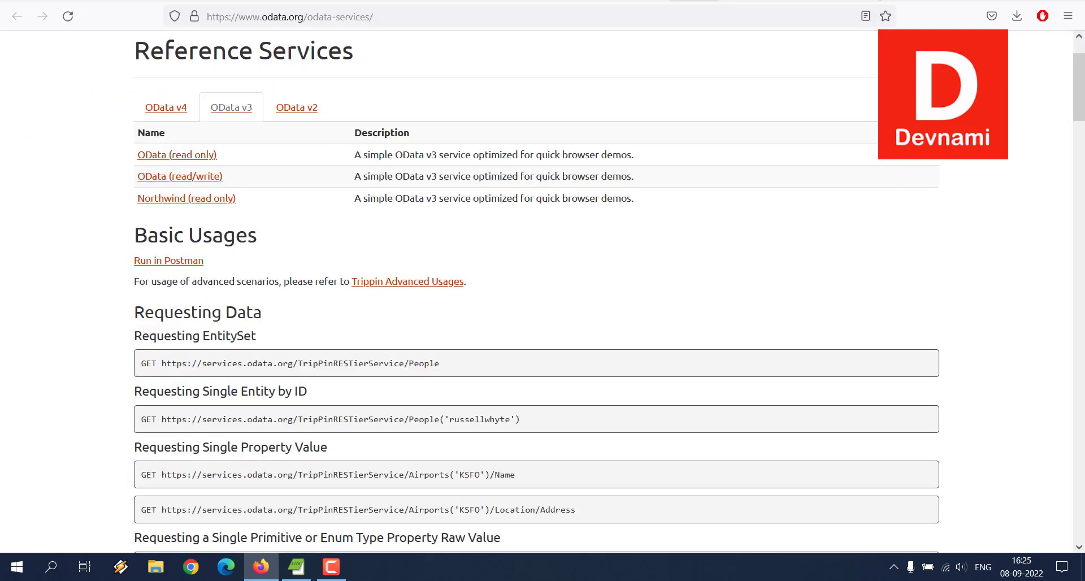
right_click(205, 204)
left_click(255, 215)
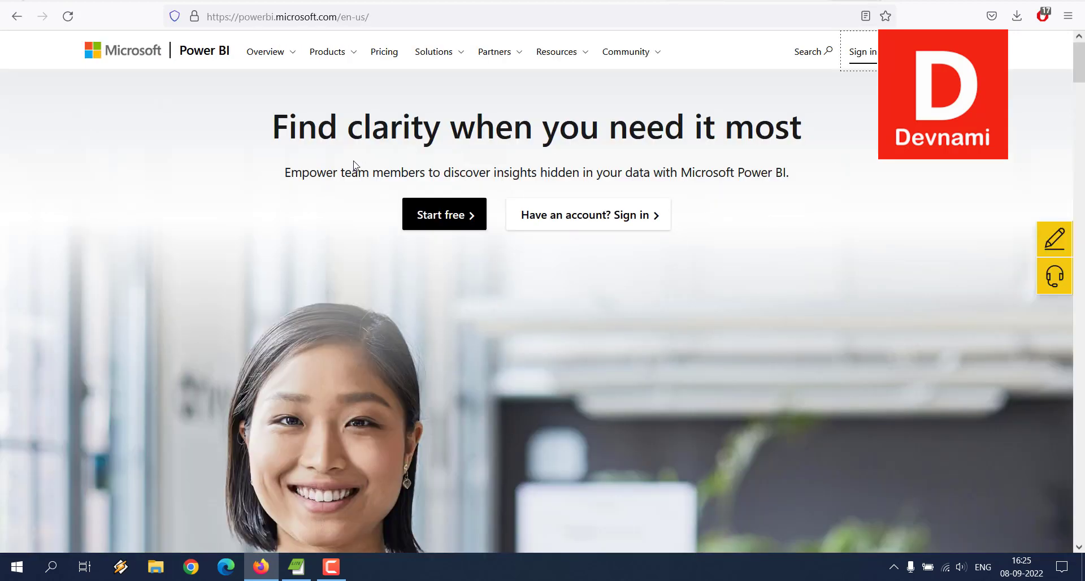
- Sign in to the Power BI service from the Microsoft Power BI site and view its home page
left_click_drag(282, 130, 449, 130)
left_click(840, 134)
left_click_drag(271, 109, 842, 133)
left_click(842, 133)
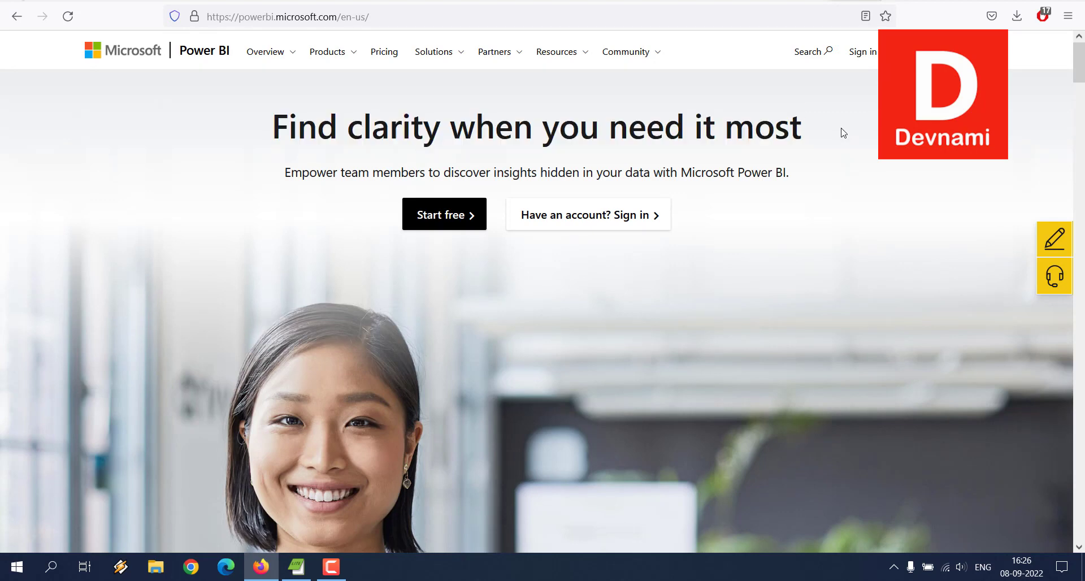
left_click(863, 53)
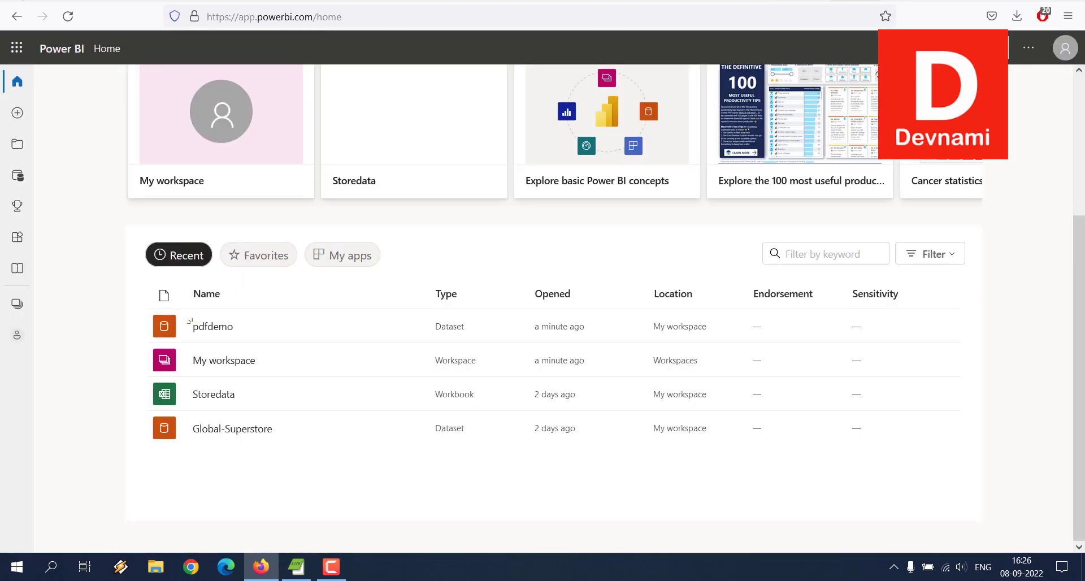
scroll(650, 260, "up", 3)
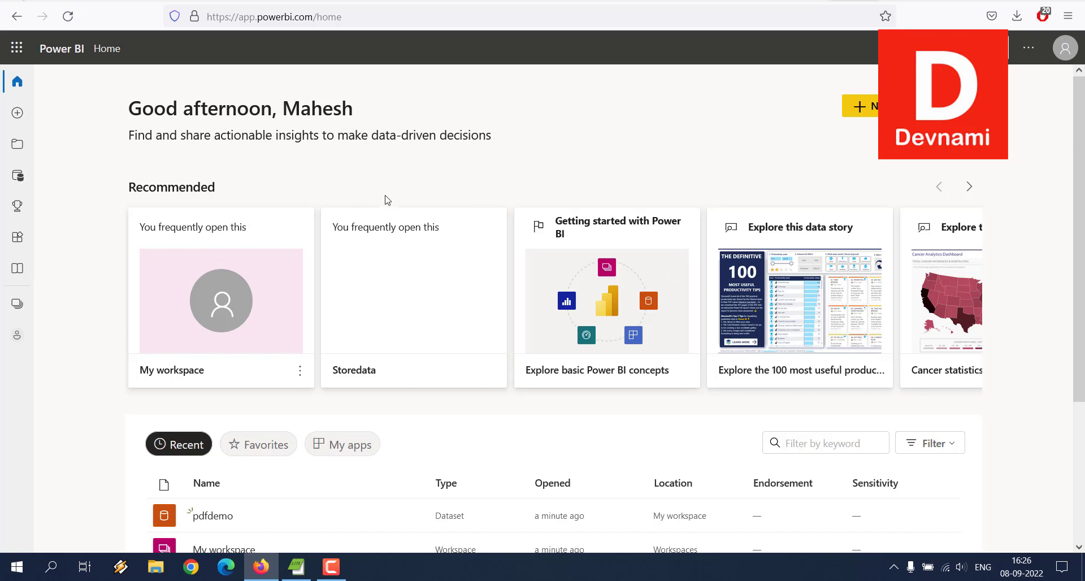
- Examine which file sources Power BI's Get Data page offers for creating new content
left_click(17, 112)
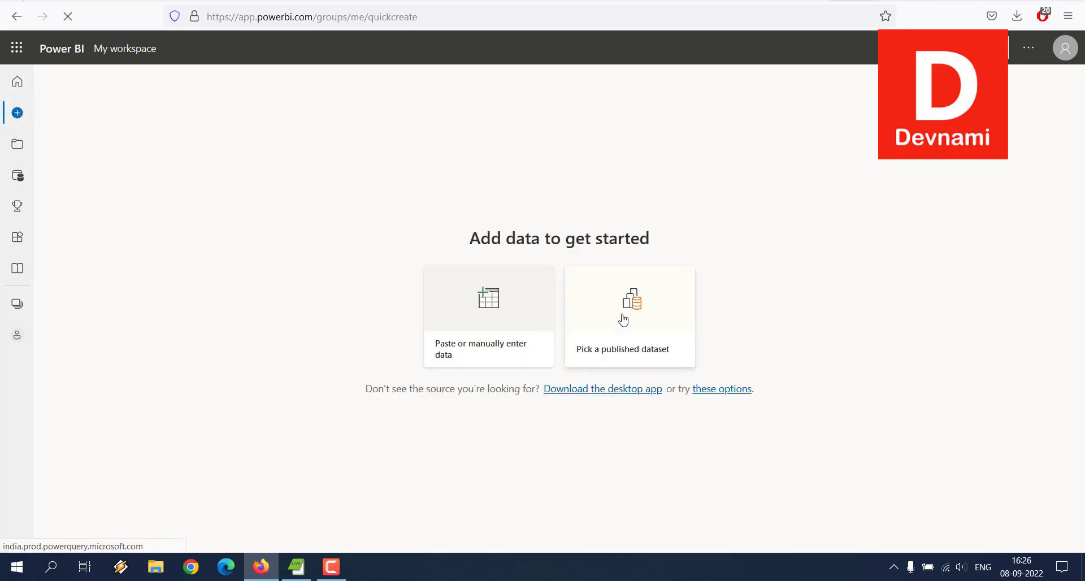
left_click(718, 390)
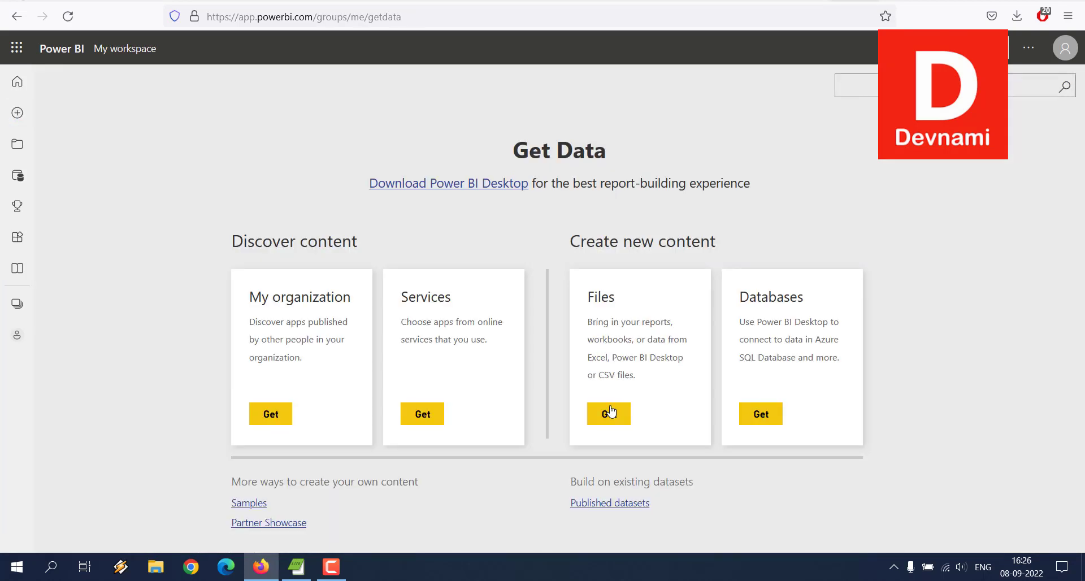
left_click(612, 415)
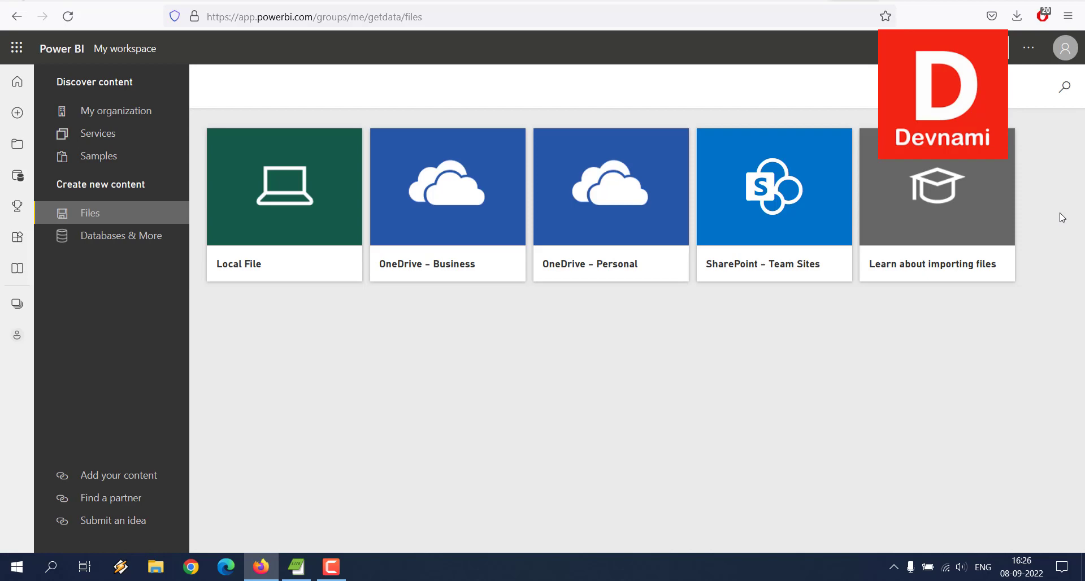
- Check the address of the V4 Northwind service, then return to the Power BI home page
left_click(696, 1)
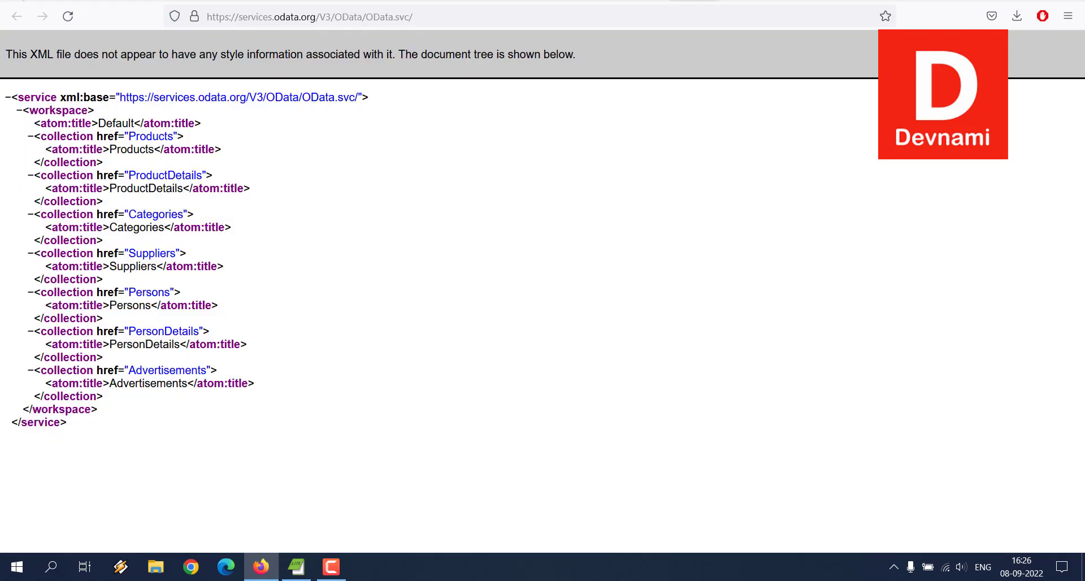
left_click(705, 2)
left_click(469, 16)
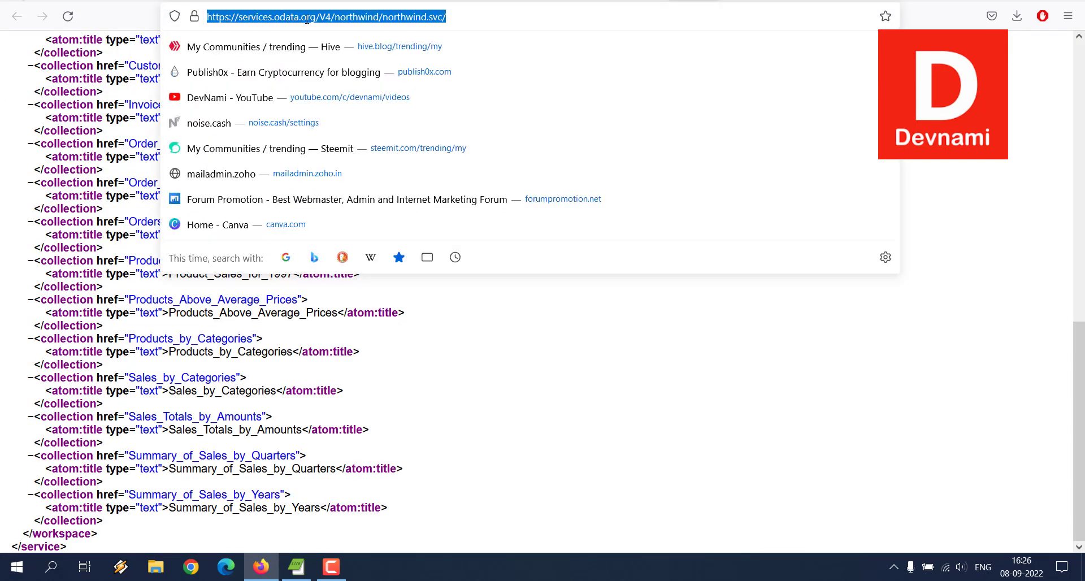
left_click(805, 2)
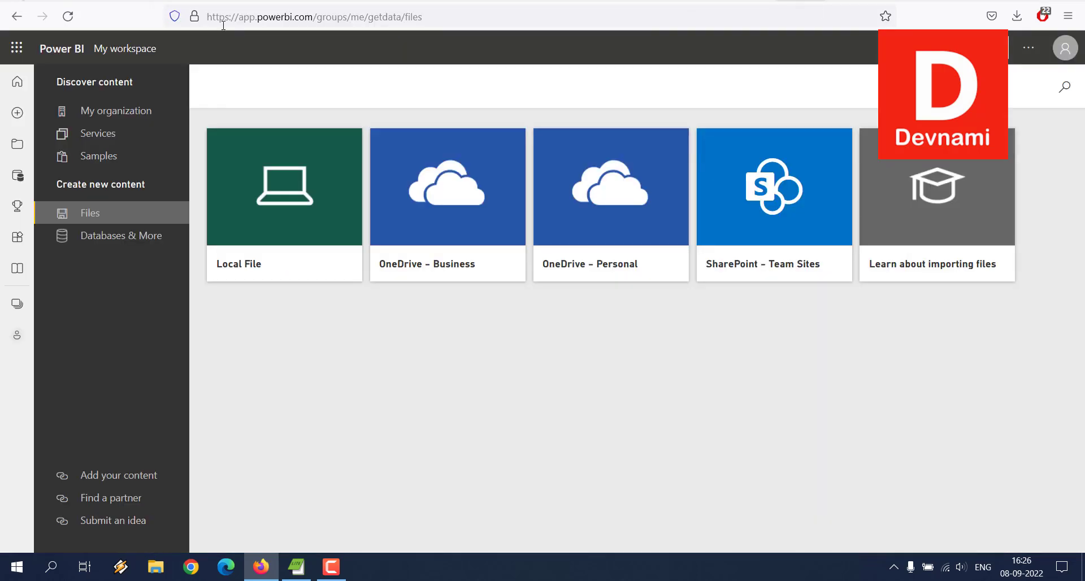
left_click(16, 84)
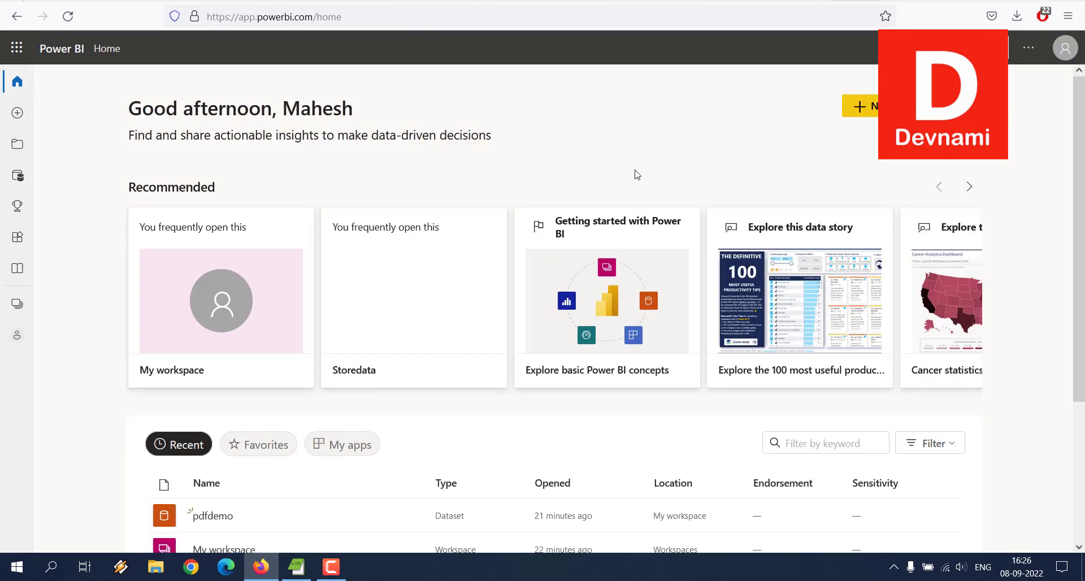
- Leave the browser, find Power BI Desktop with a system search for "power bi" and launch it
left_click(261, 567)
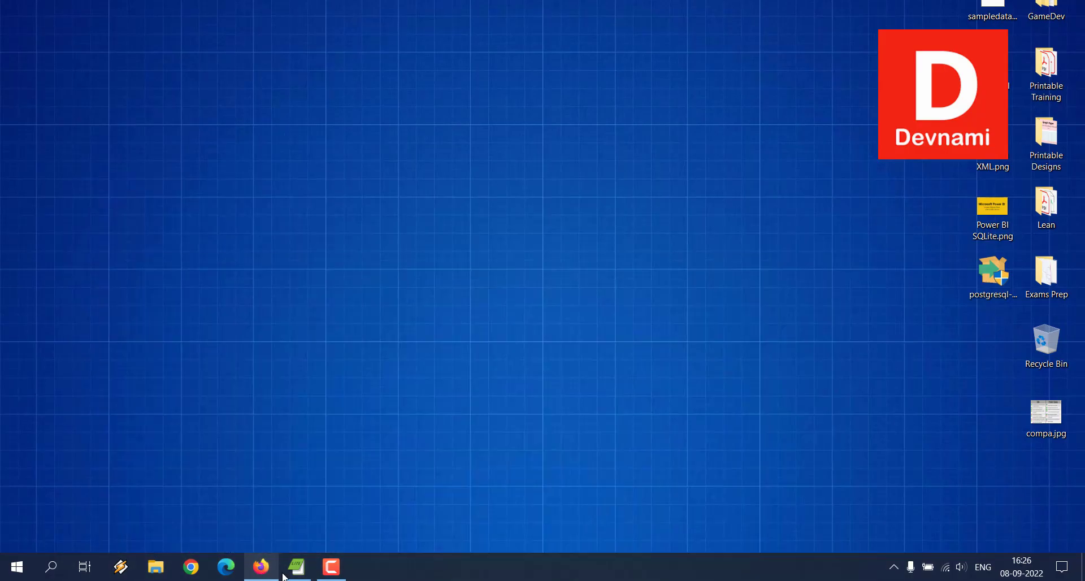
left_click(50, 567)
type("power bi")
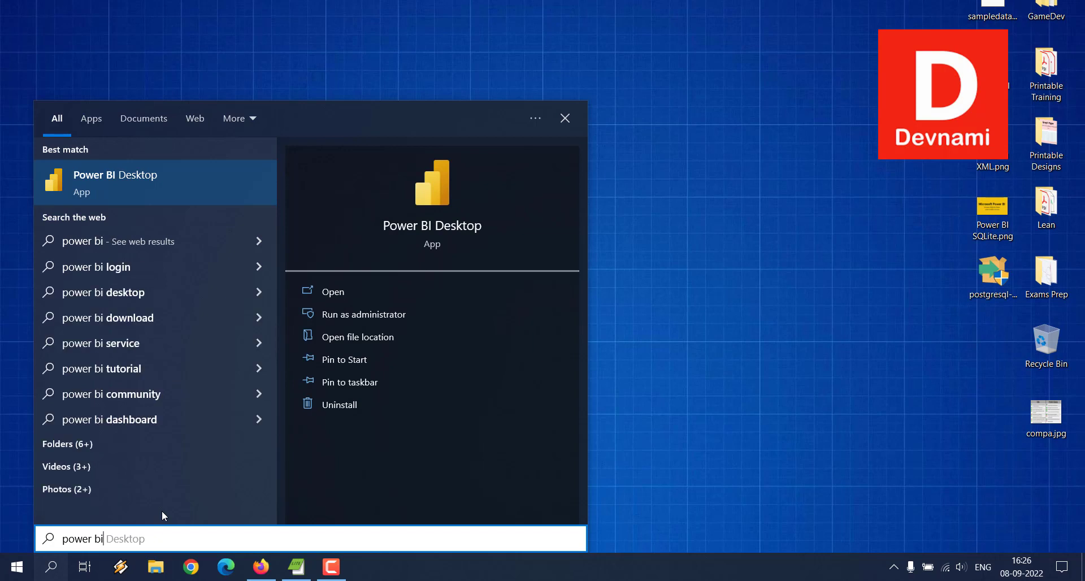
left_click(337, 292)
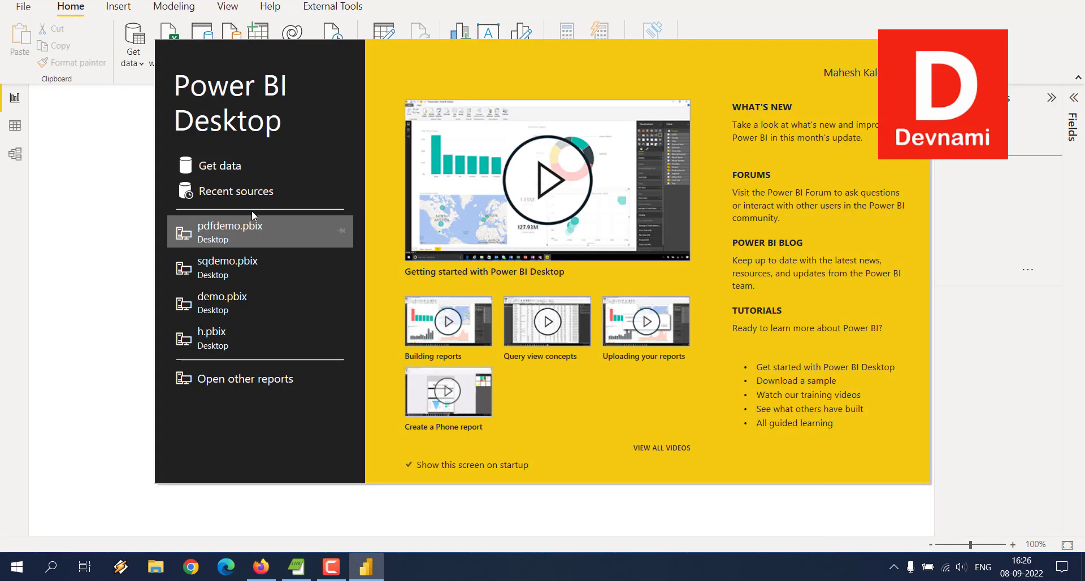
- Start a new data connection using the OData Feed connector, searching the sources for "OD"
left_click(224, 167)
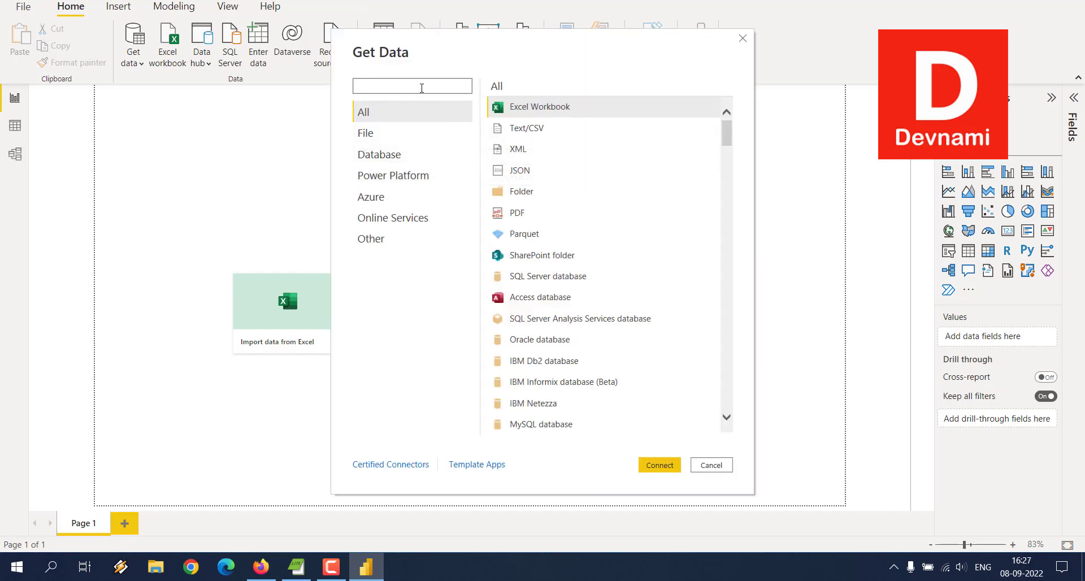
type("OD")
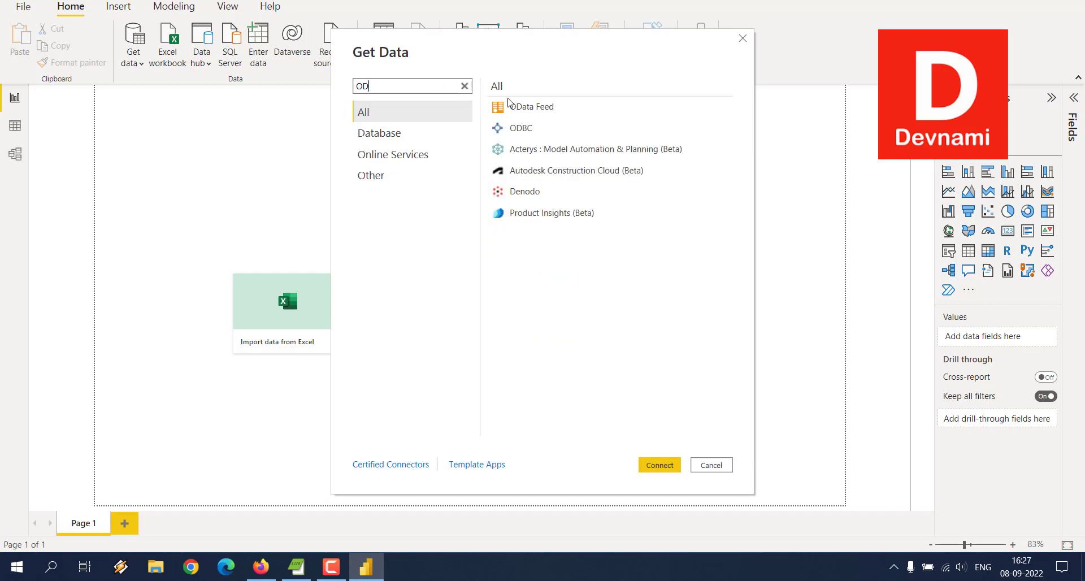
left_click(547, 105)
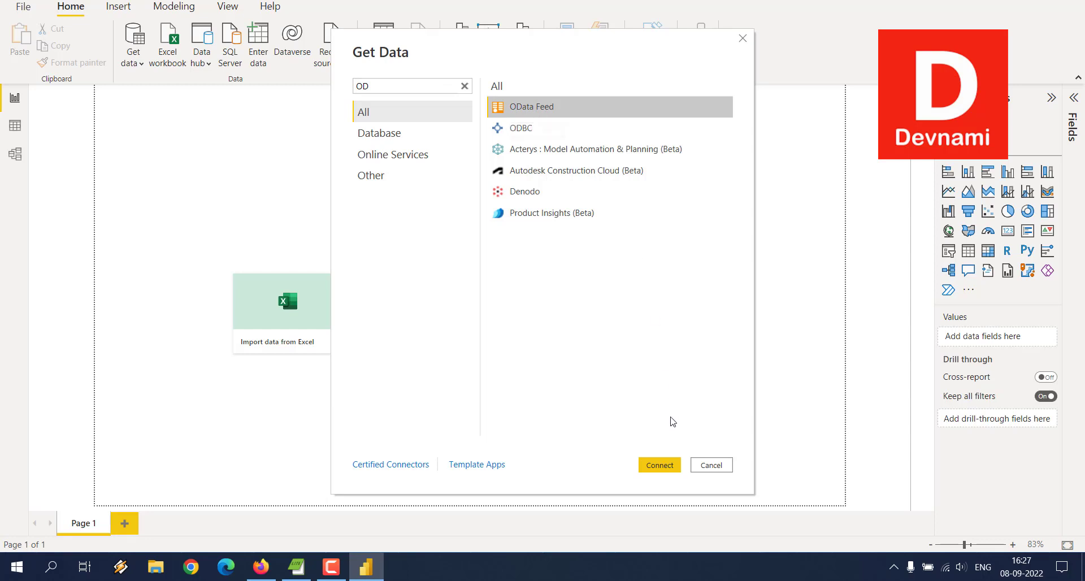
left_click(659, 465)
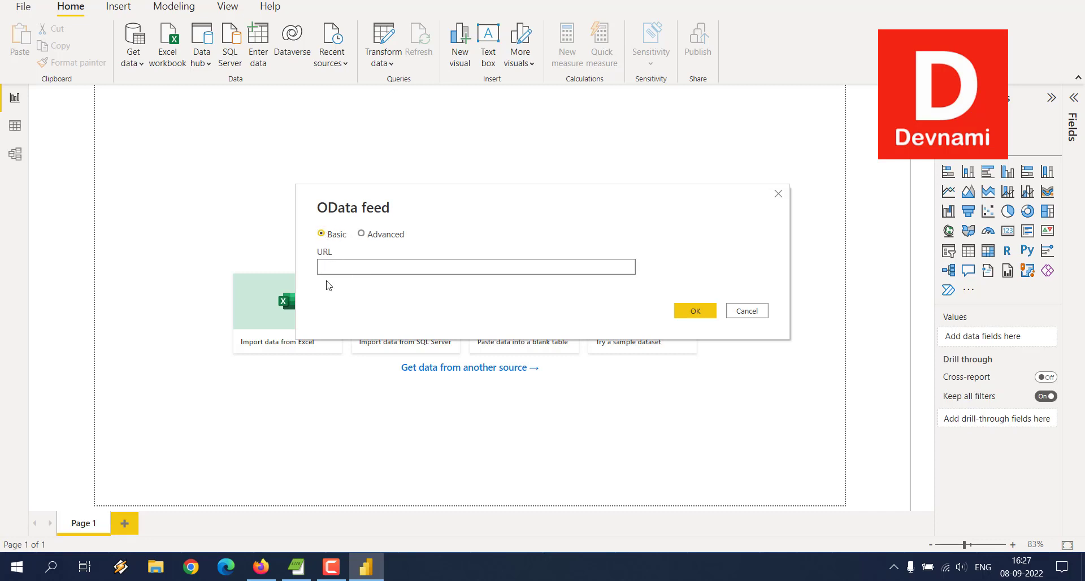
left_click(260, 567)
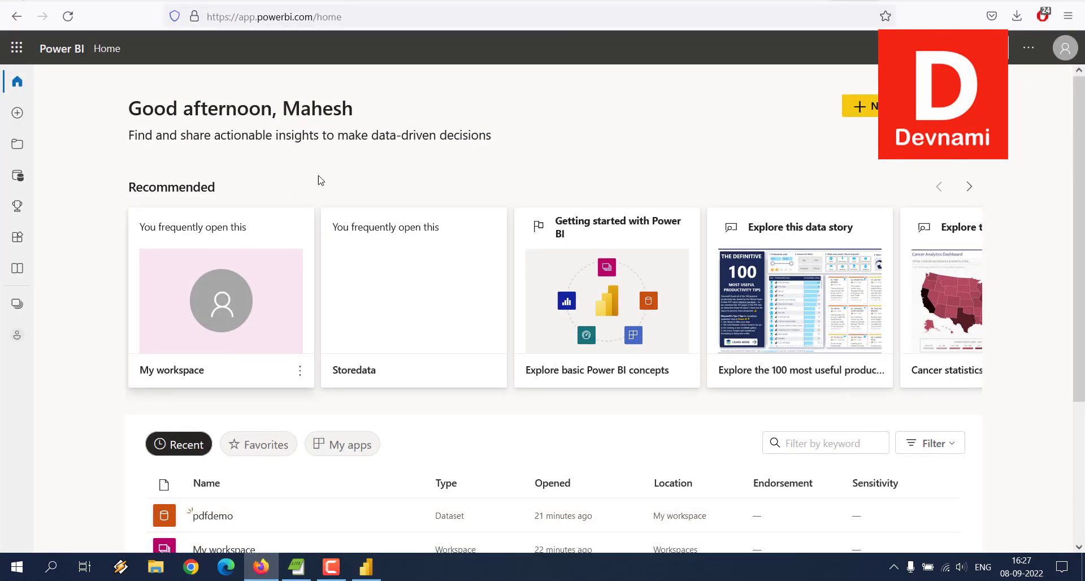
key("ctrl+Tab")
left_click(254, 16)
key("ctrl+c")
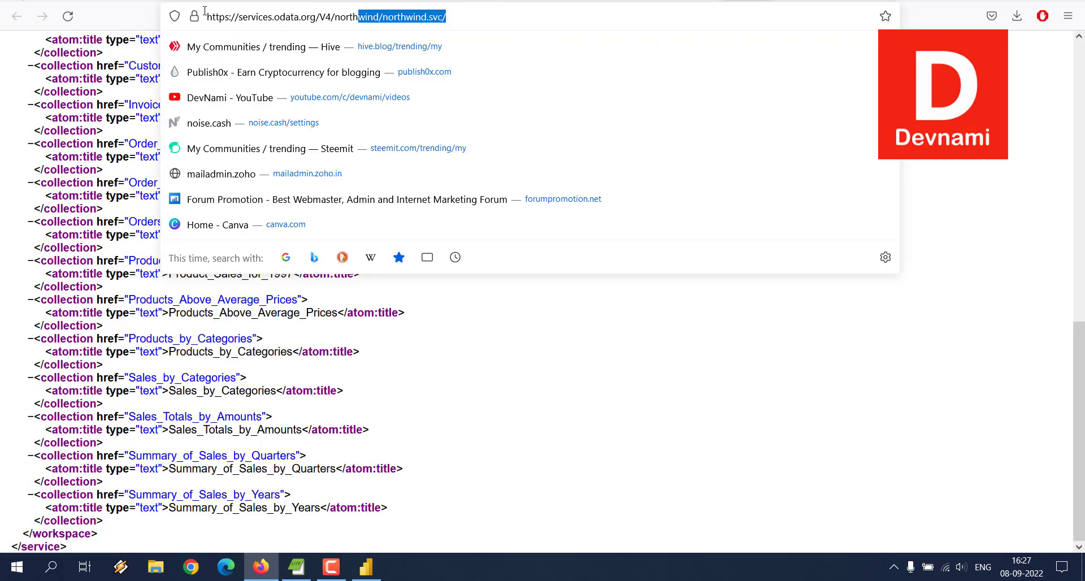
left_click(588, 333)
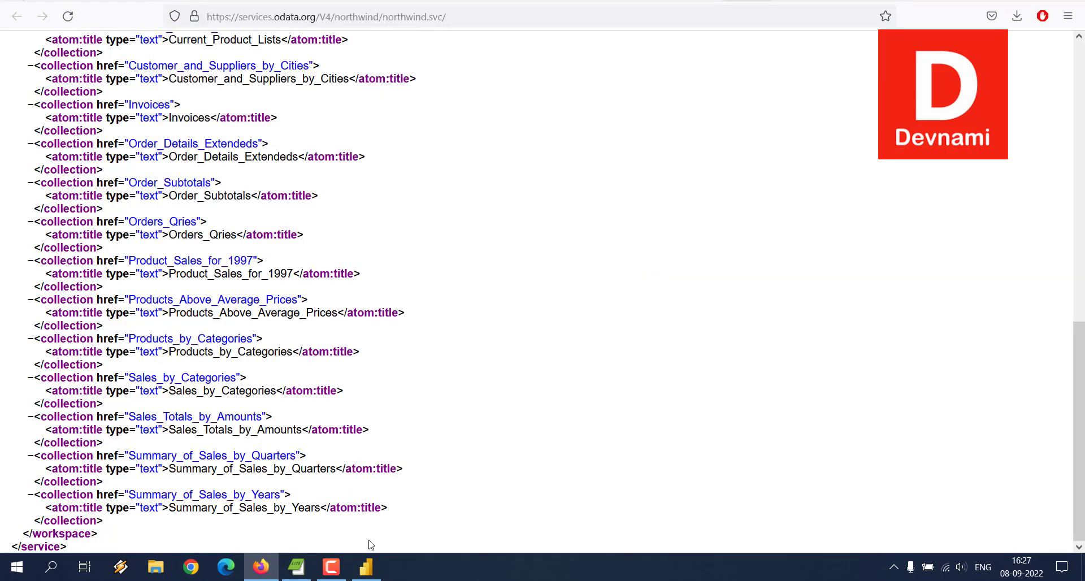
left_click(364, 566)
key("ctrl+v")
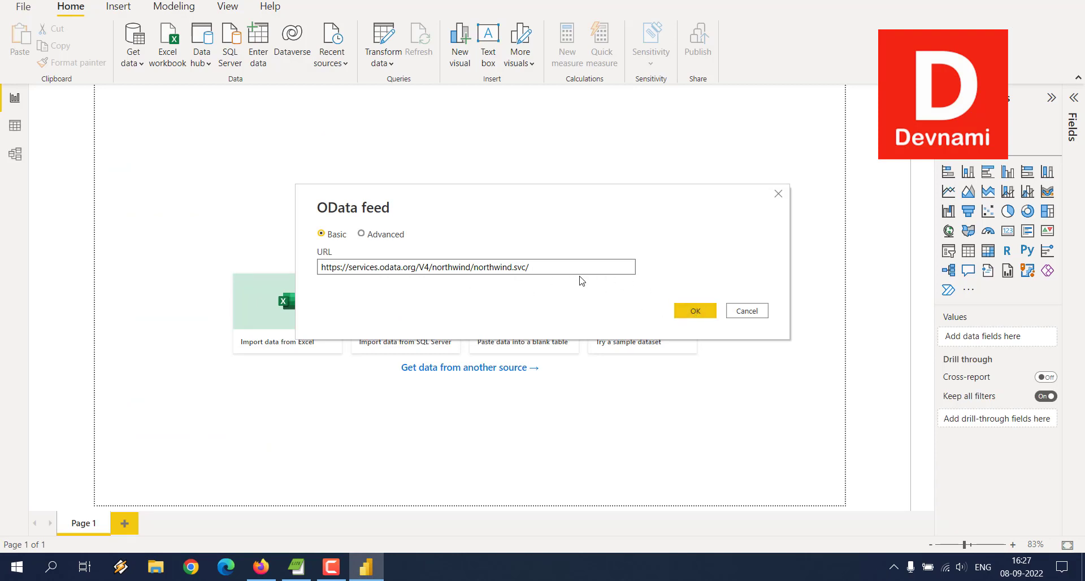
left_click(687, 308)
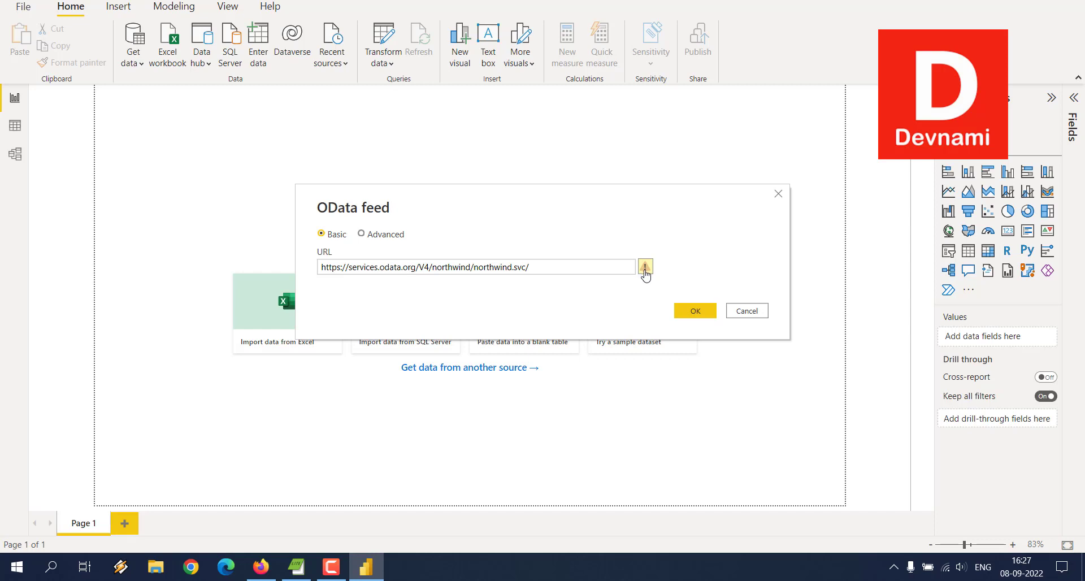
left_click(428, 264)
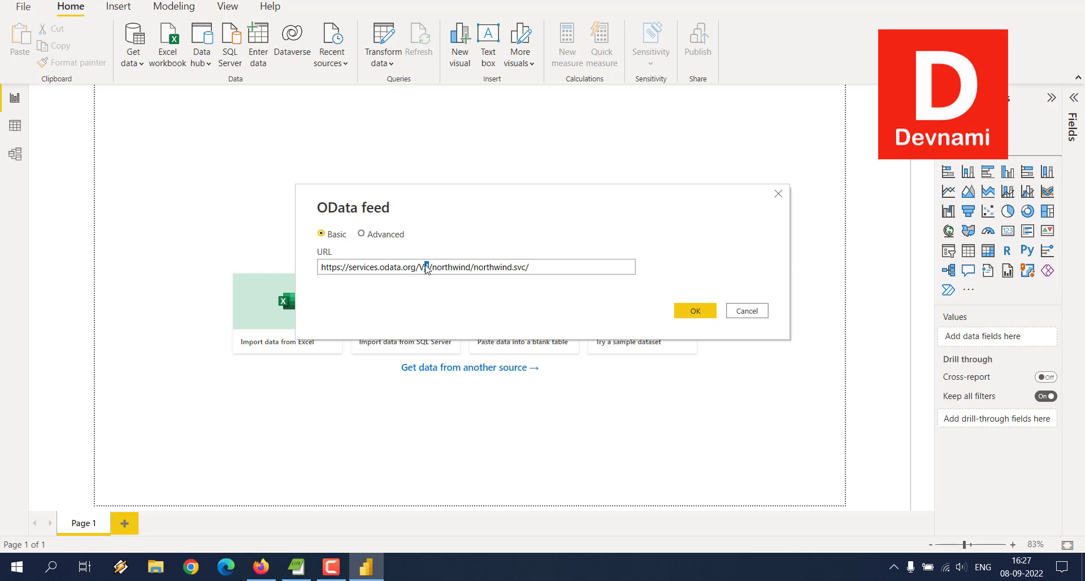
key("BackSpace")
type("3")
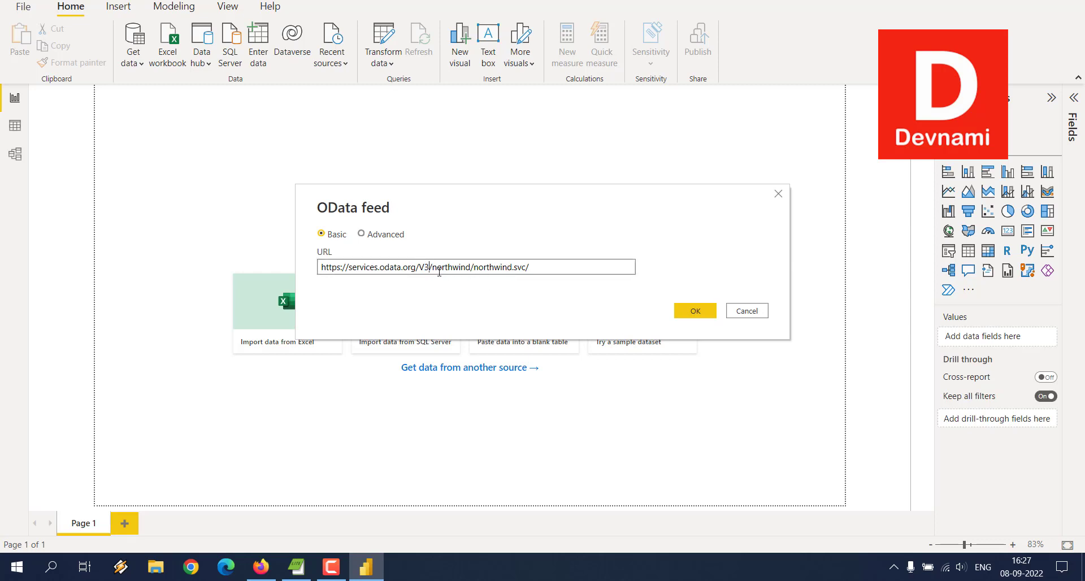
- Submit the V3 OData feed URL and connect with anonymous access, choosing the level the settings apply to
left_click(691, 310)
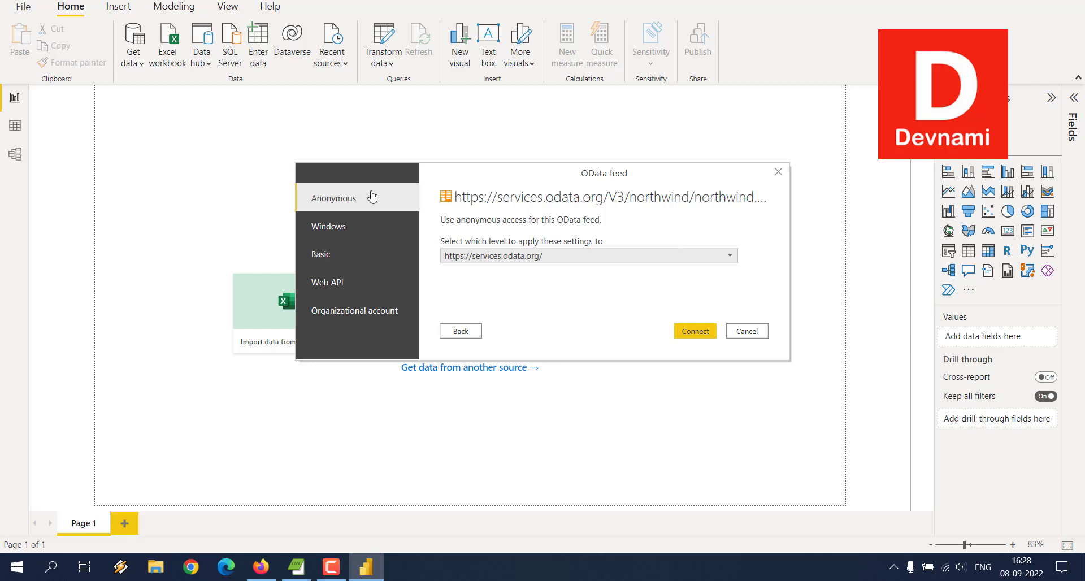
left_click(581, 257)
left_click(525, 273)
left_click(693, 332)
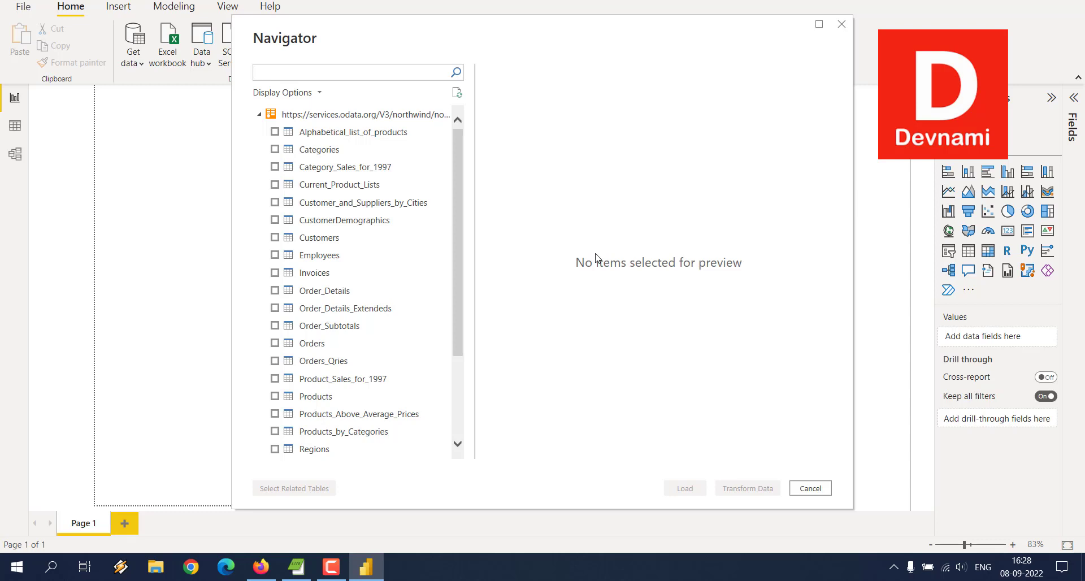
- Select the tables Category_Sales_for_1997, Categories, Current_Product_Lists, Customer_and_Suppliers_by_Cities, Customers, Employees and Invoices for import
left_click(275, 167)
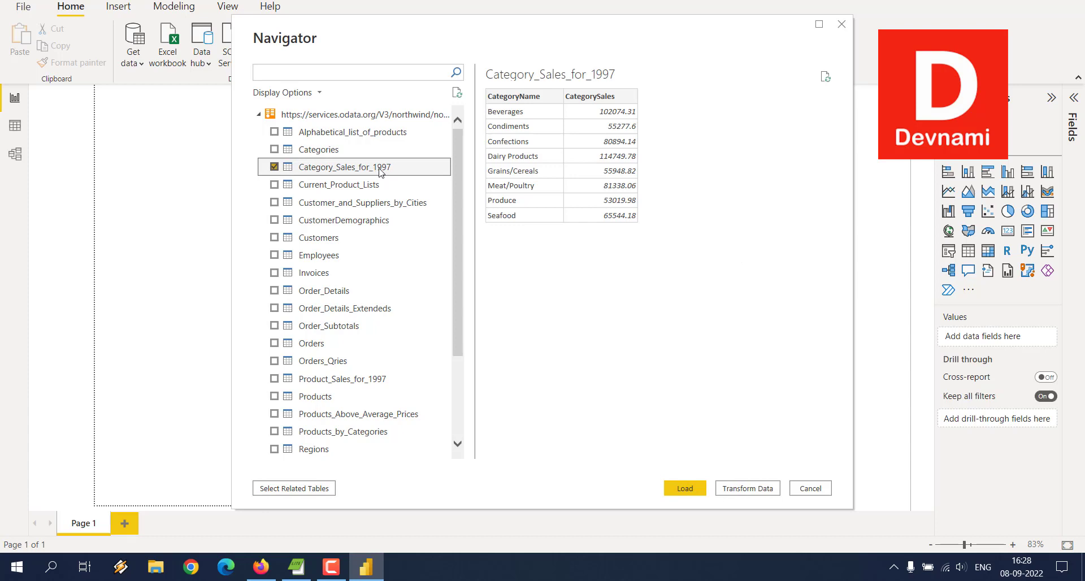
left_click(275, 150)
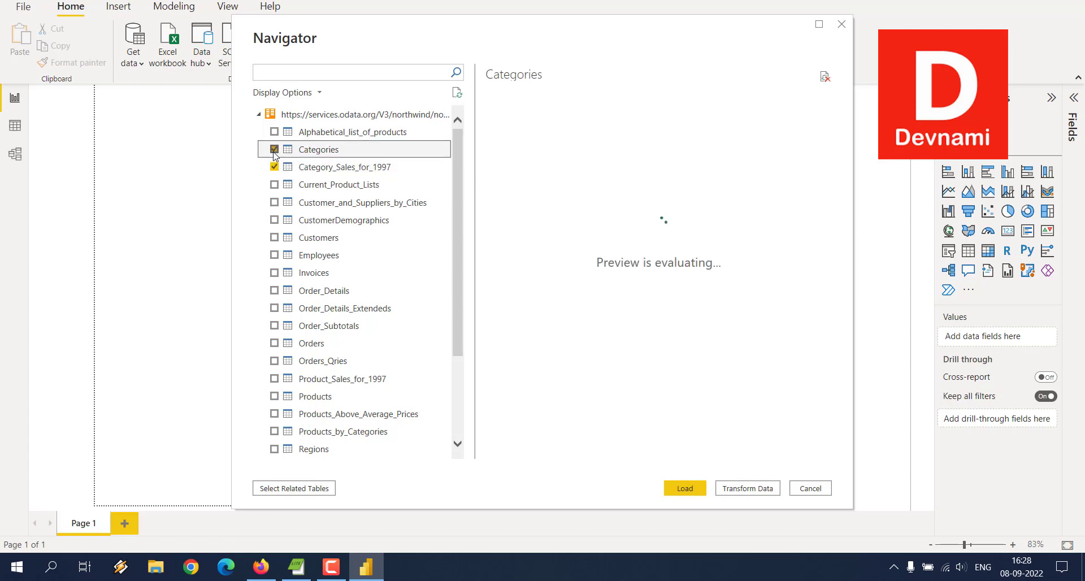
left_click(274, 184)
left_click(275, 203)
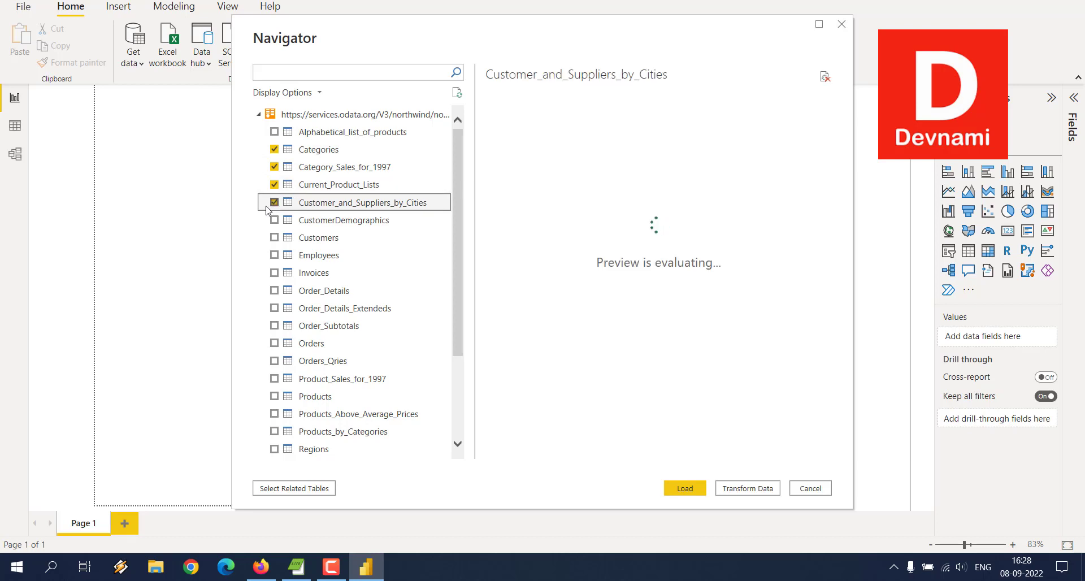
left_click(280, 222)
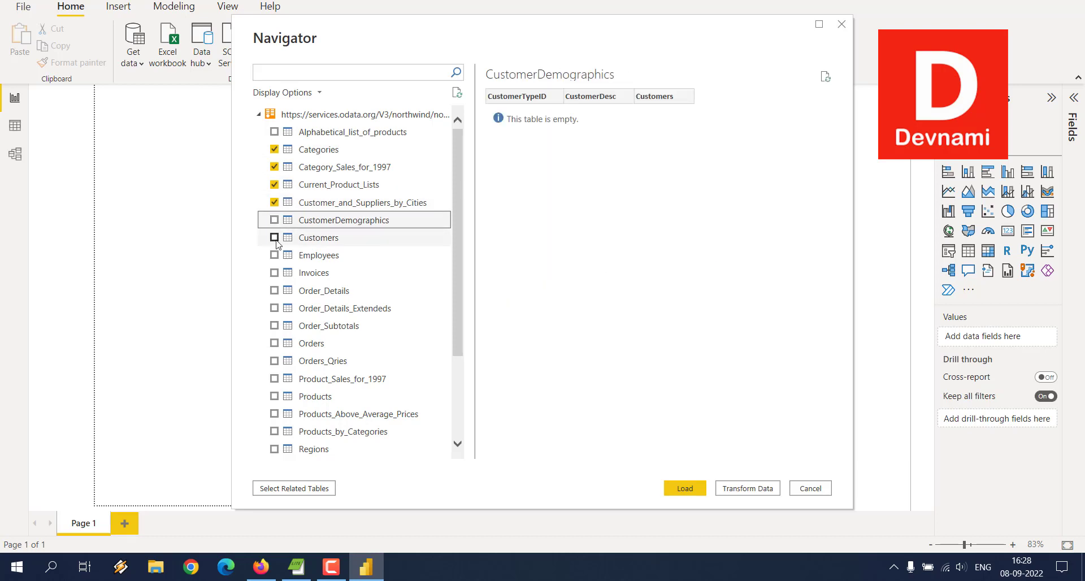
left_click(275, 238)
left_click(276, 256)
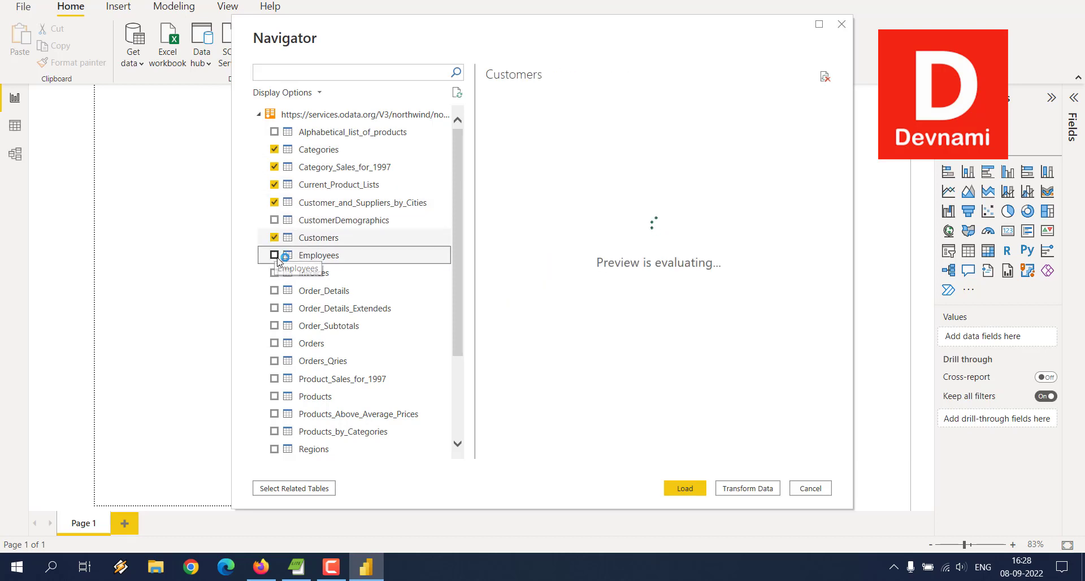
left_click(275, 272)
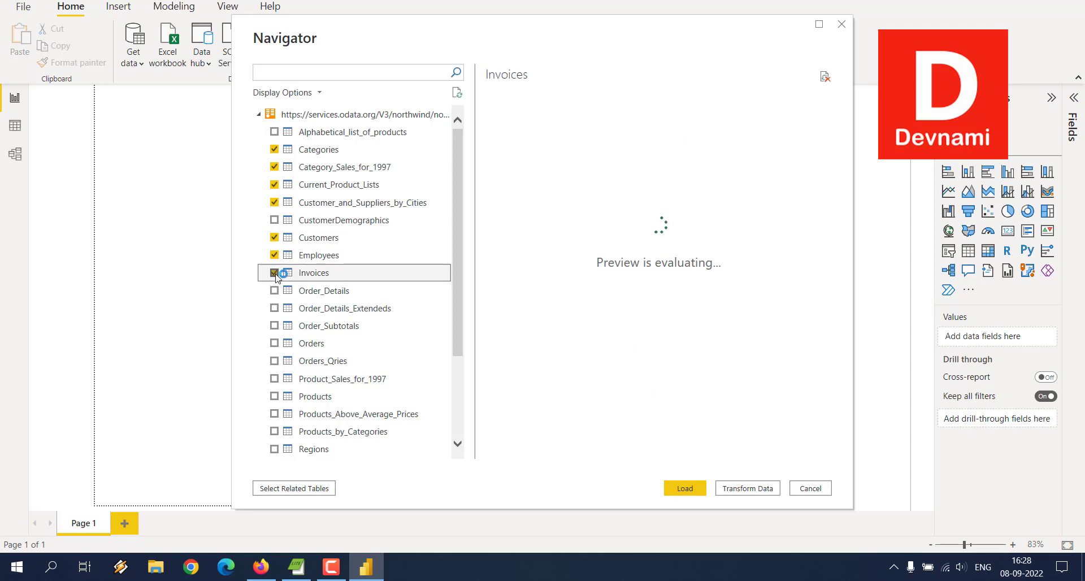
- Add the order tables Orders, Orders_Qries and Order_Details_Extendeds to the import selection
left_click(272, 345)
left_click(273, 344)
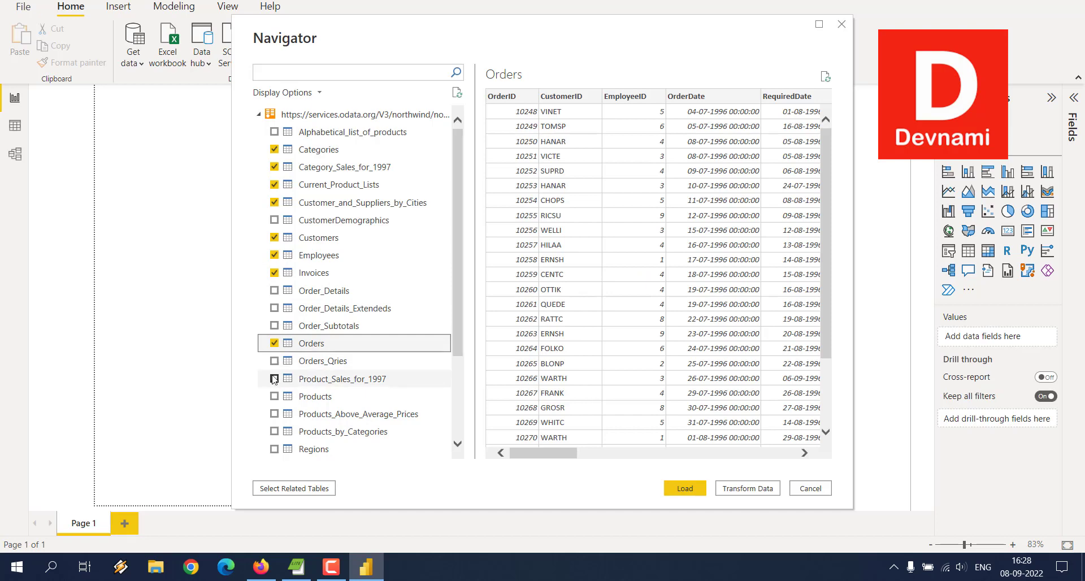
left_click(273, 359)
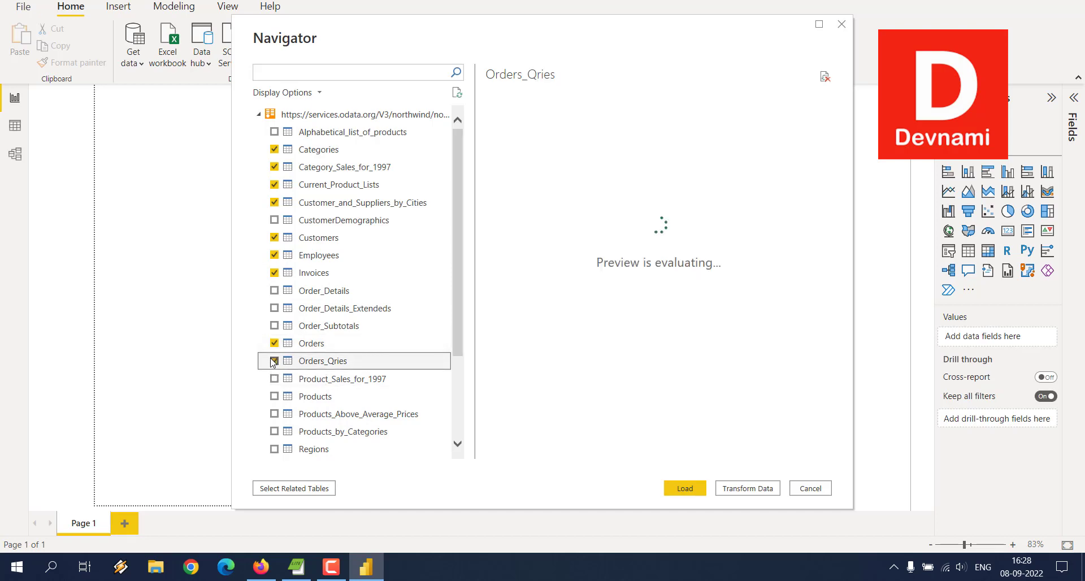
left_click(273, 359)
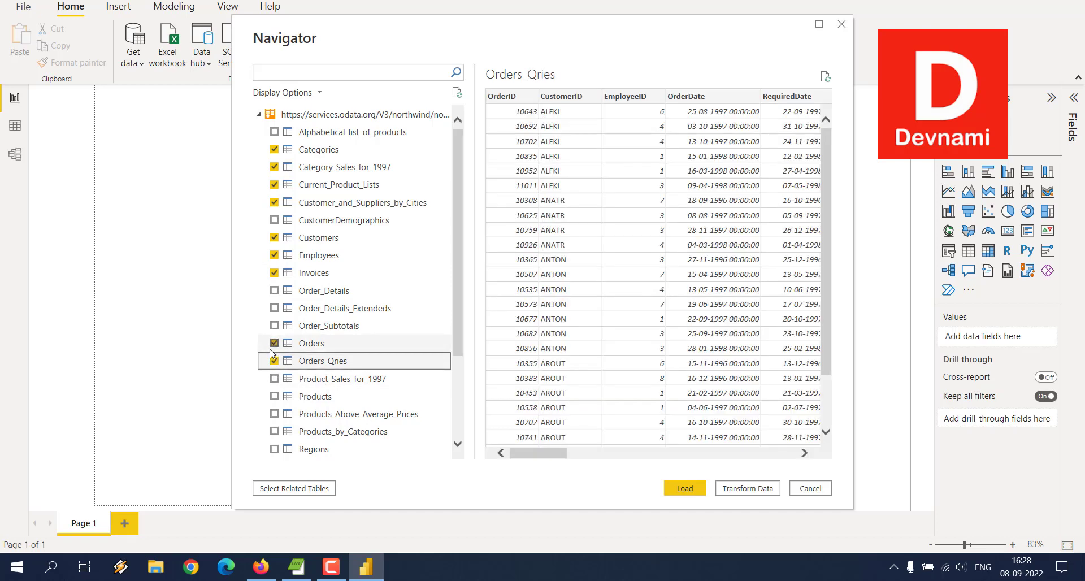
left_click(275, 309)
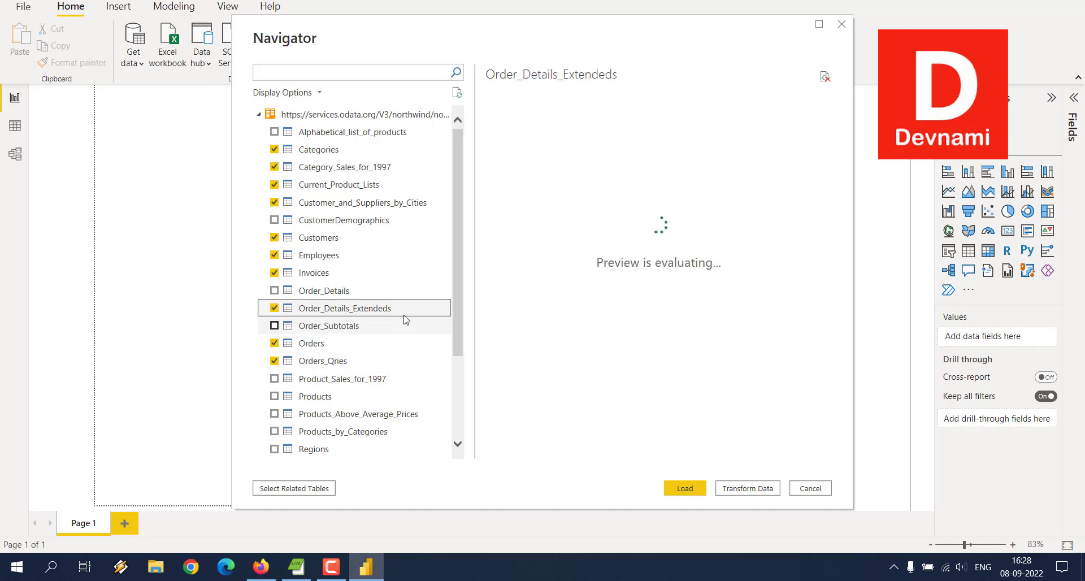
- Add Regions, Shippers, Suppliers and Territories to the import selection and load all selected tables
scroll(406, 318, "down", 3)
left_click(274, 326)
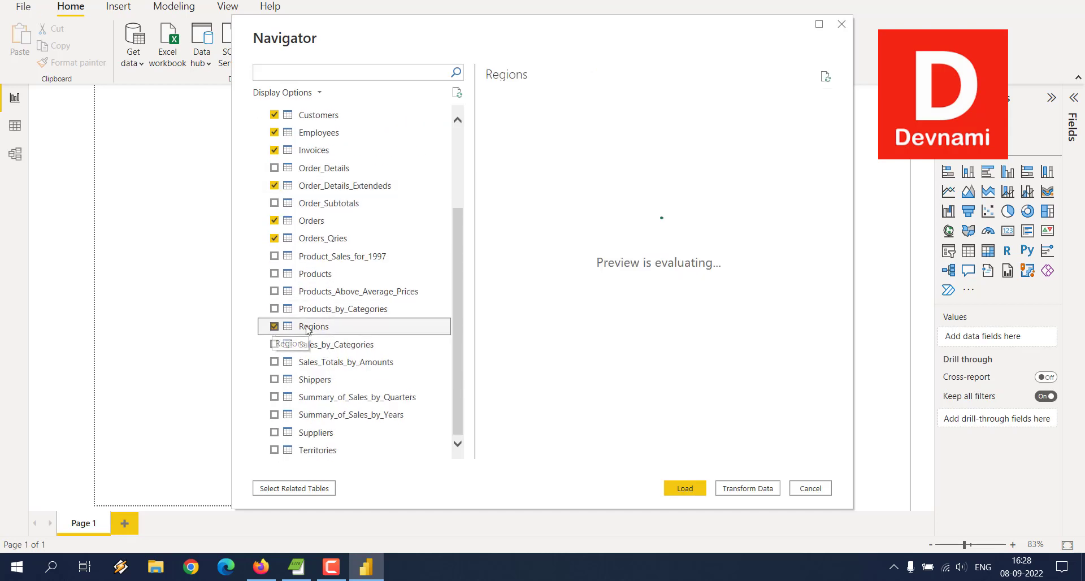
left_click(274, 379)
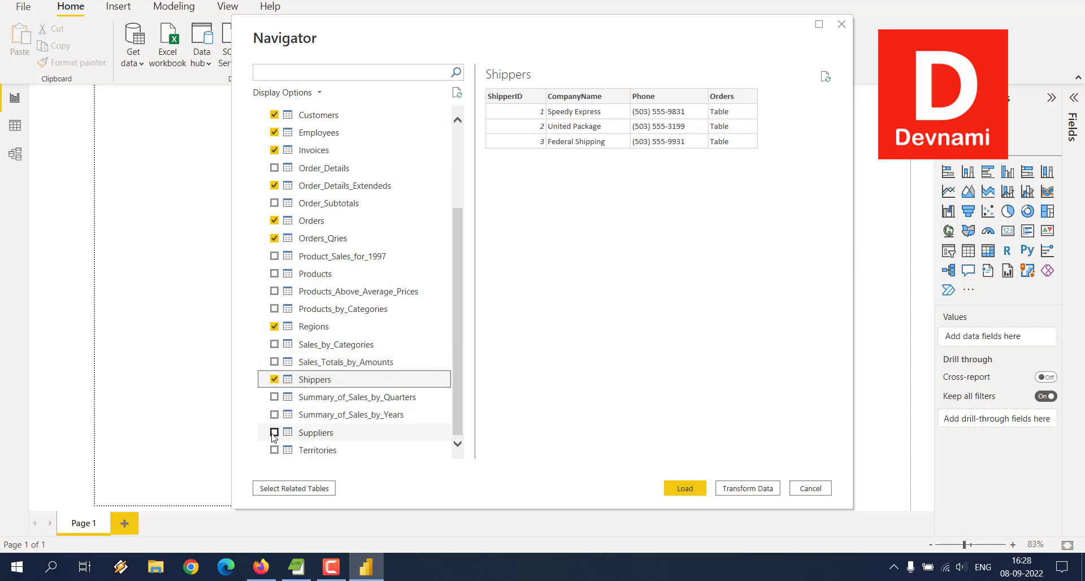
left_click(274, 432)
left_click(275, 450)
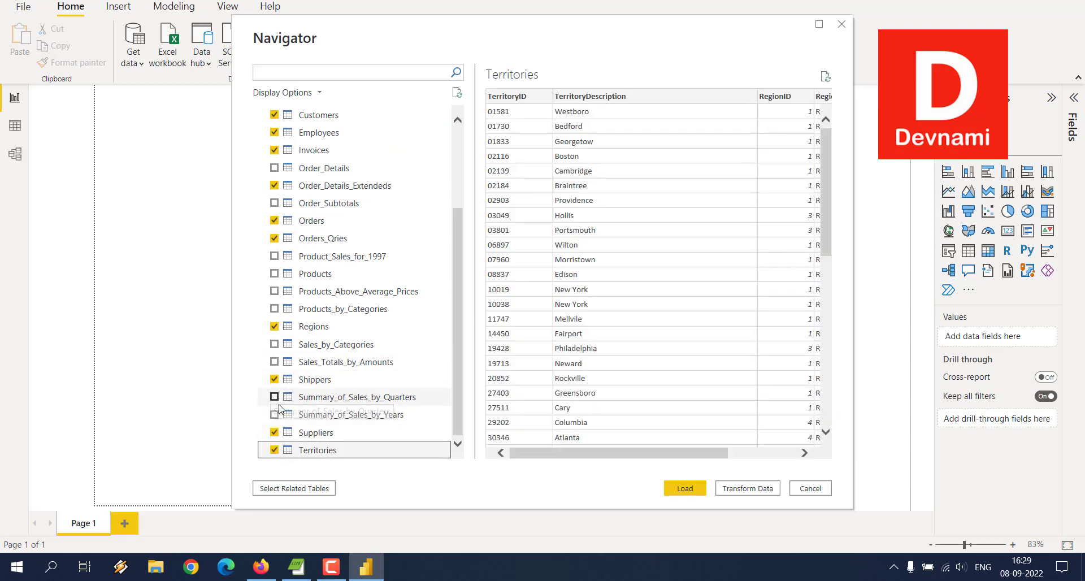
scroll(399, 350, "up", 5)
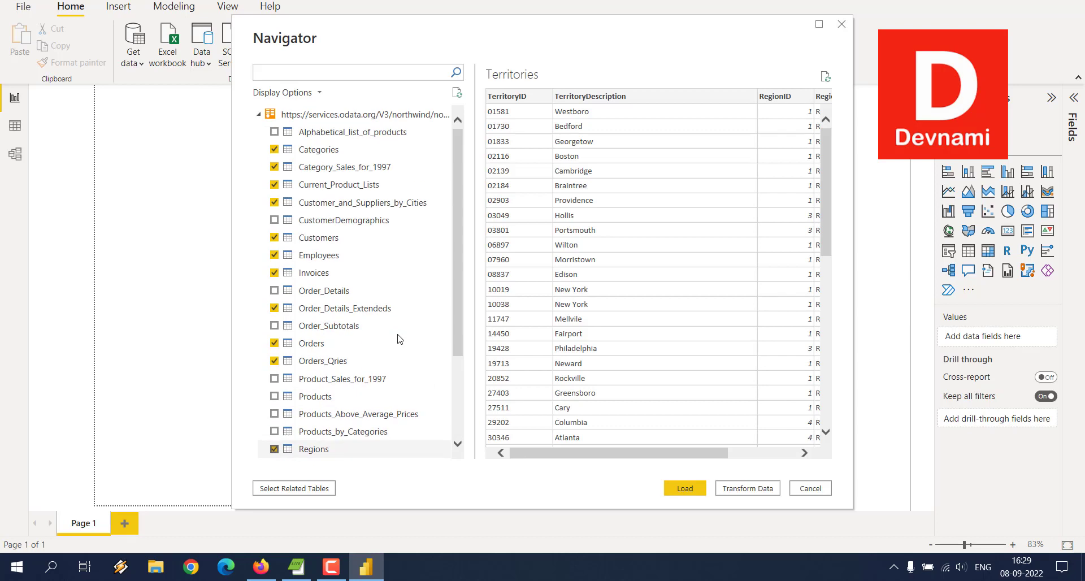
left_click(685, 489)
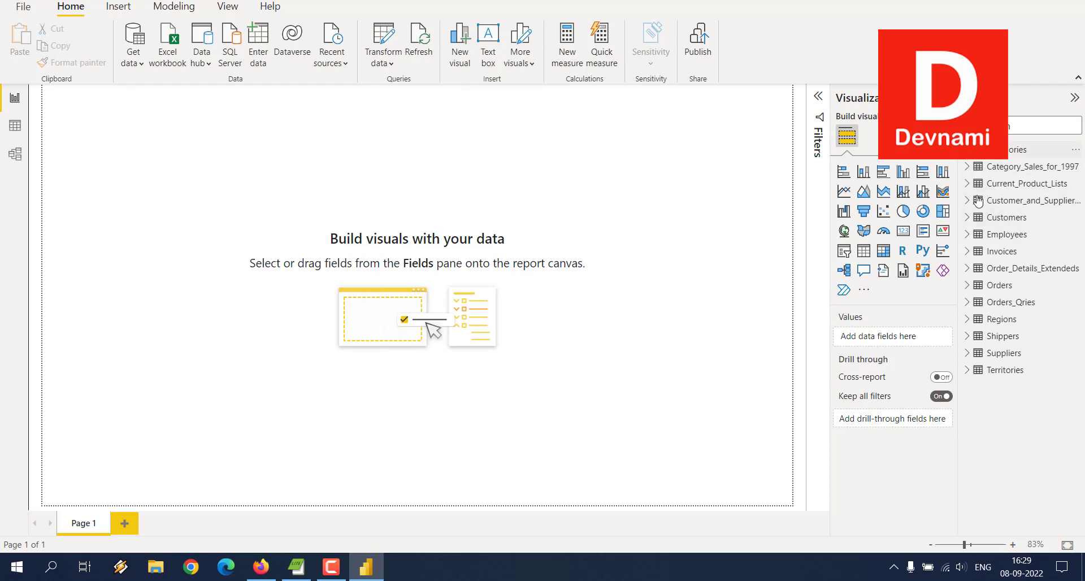
- Start publishing the report and save it on the Desktop as the Power BI file odafeed
left_click(708, 57)
left_click(625, 295)
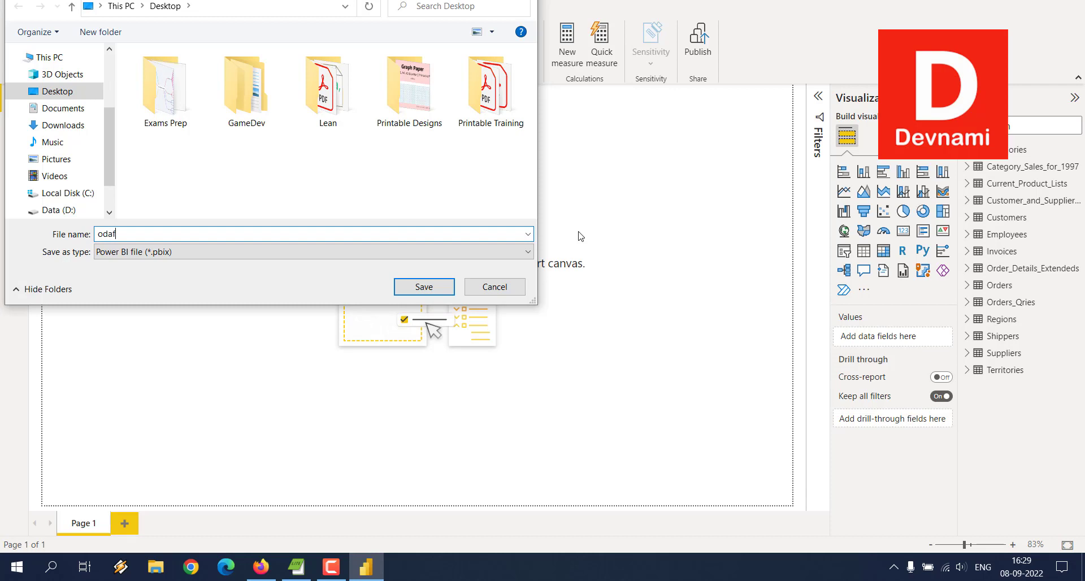
key("Return")
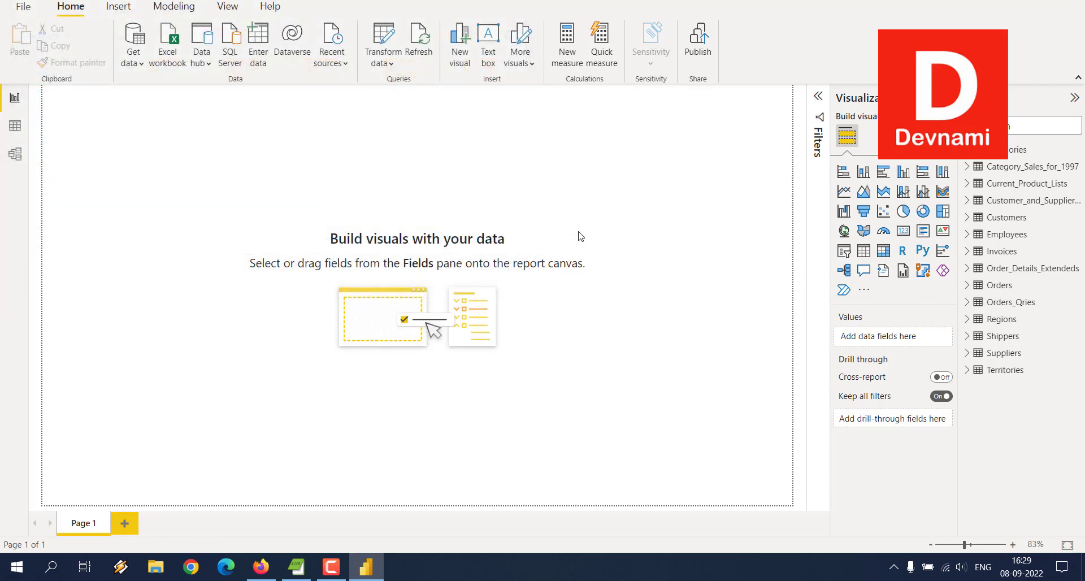
- Publish the report to My workspace and dismiss the publishing dialog
left_click(399, 232)
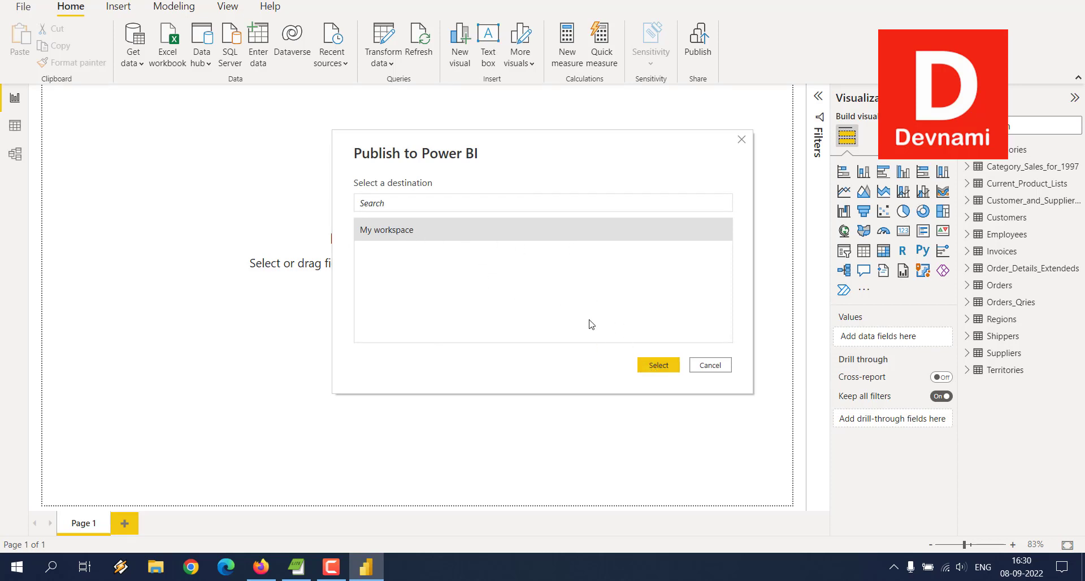
left_click(656, 363)
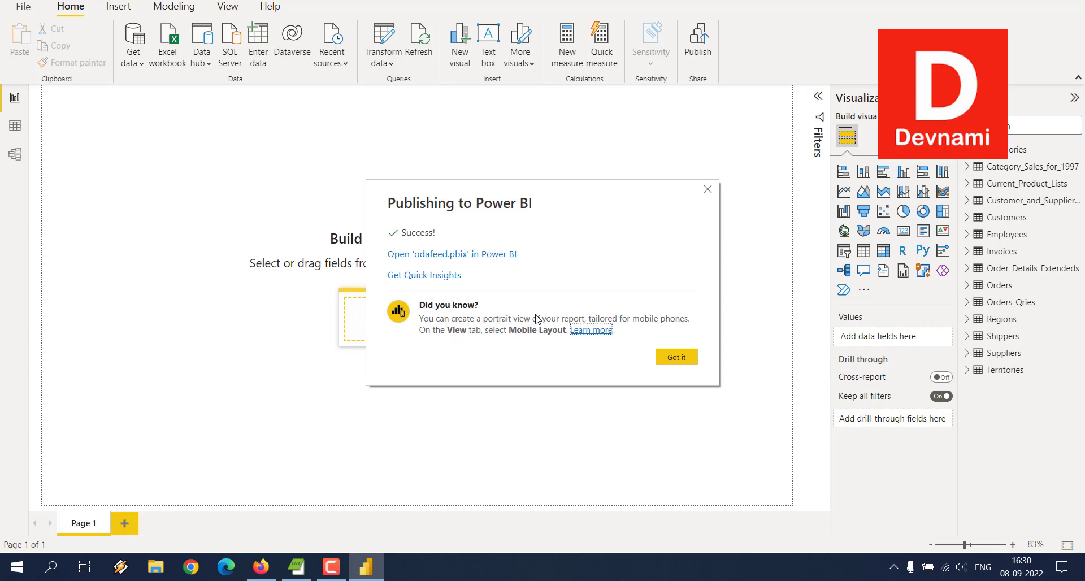
left_click(676, 361)
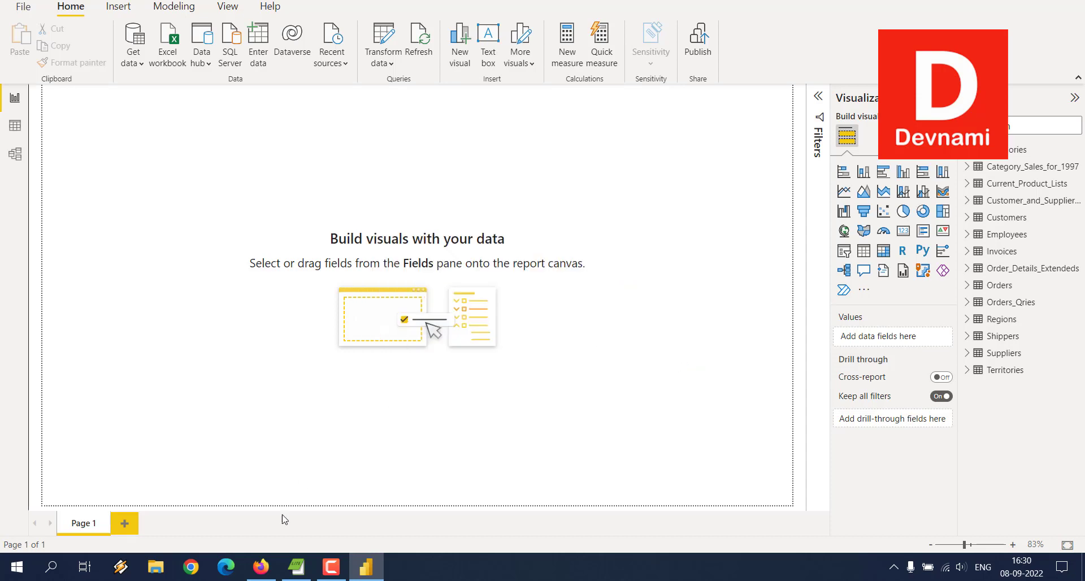
- Switch to the Power BI service in the browser, refresh its home page and open My workspace
left_click(264, 568)
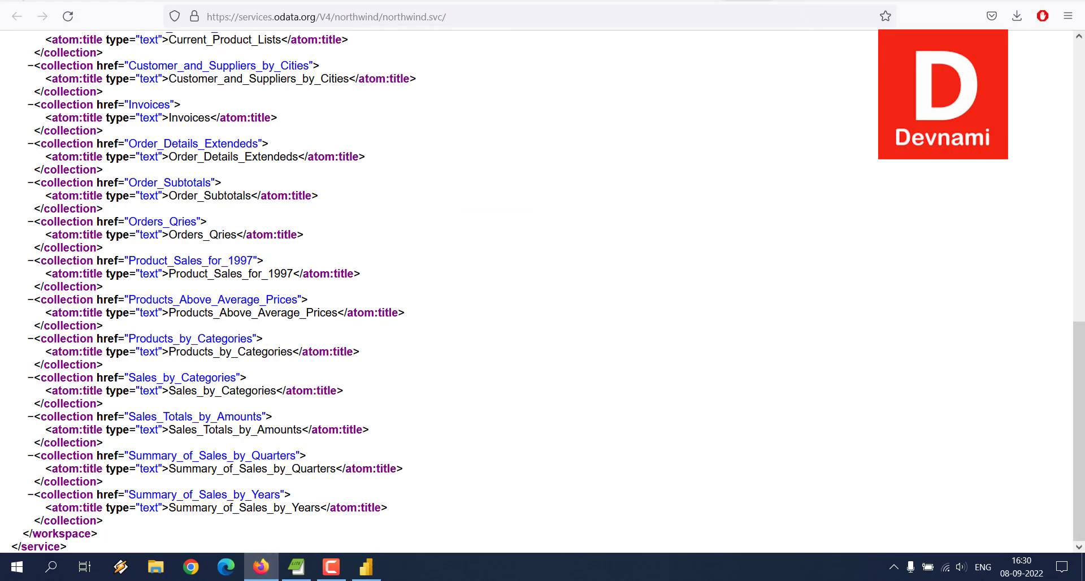
key("ctrl+Tab")
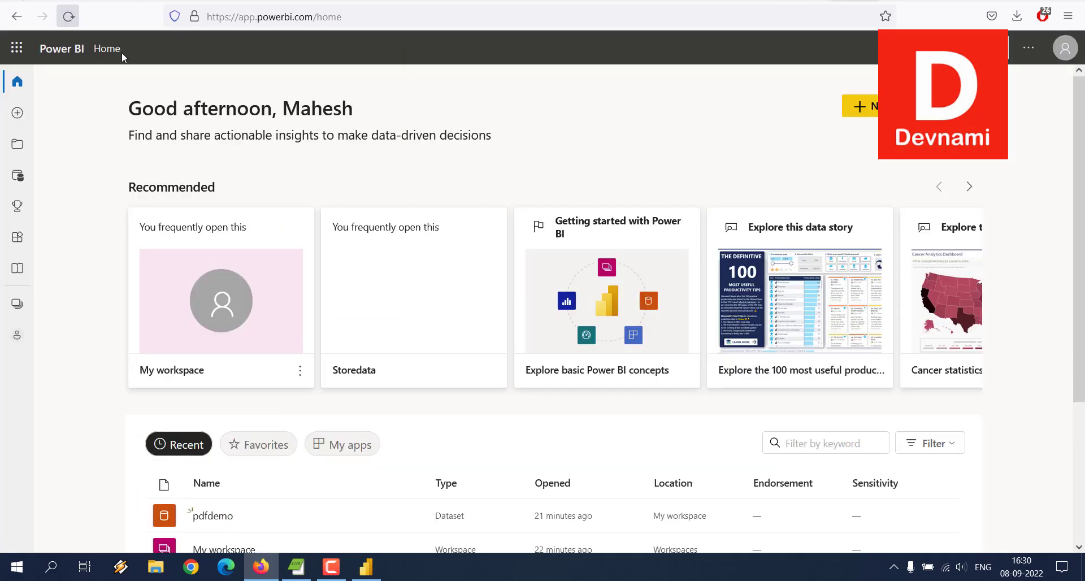
left_click(68, 16)
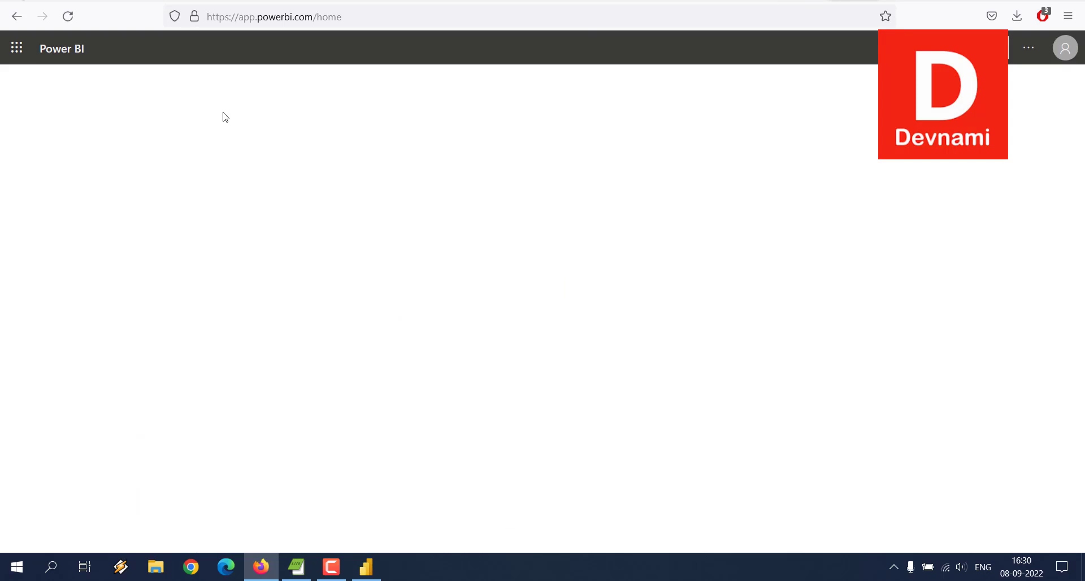
scroll(112, 138, "down", 3)
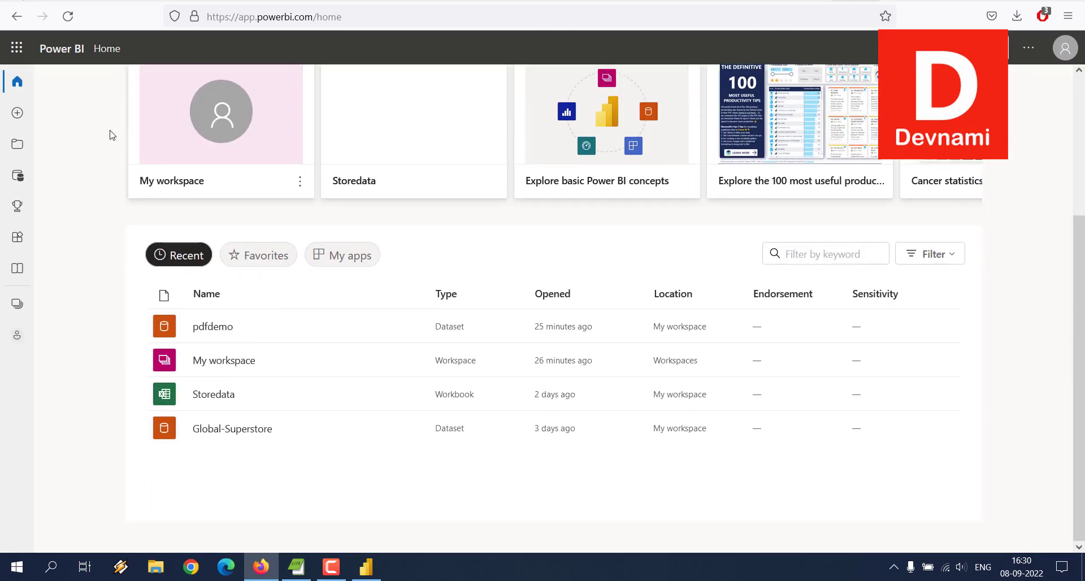
left_click(249, 360)
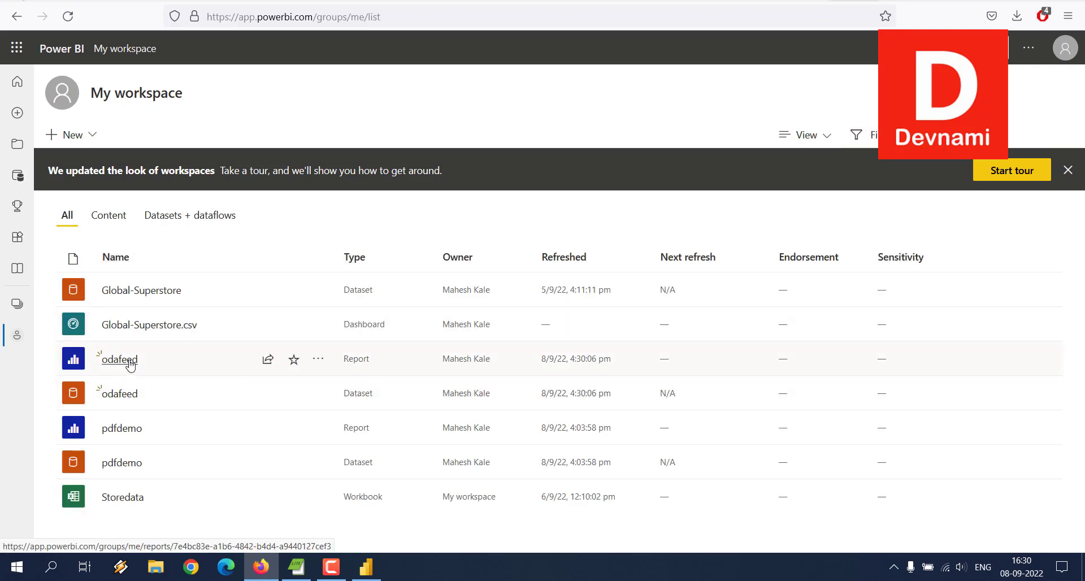
- Open the odafeed dataset and auto-create a report from it
left_click(123, 394)
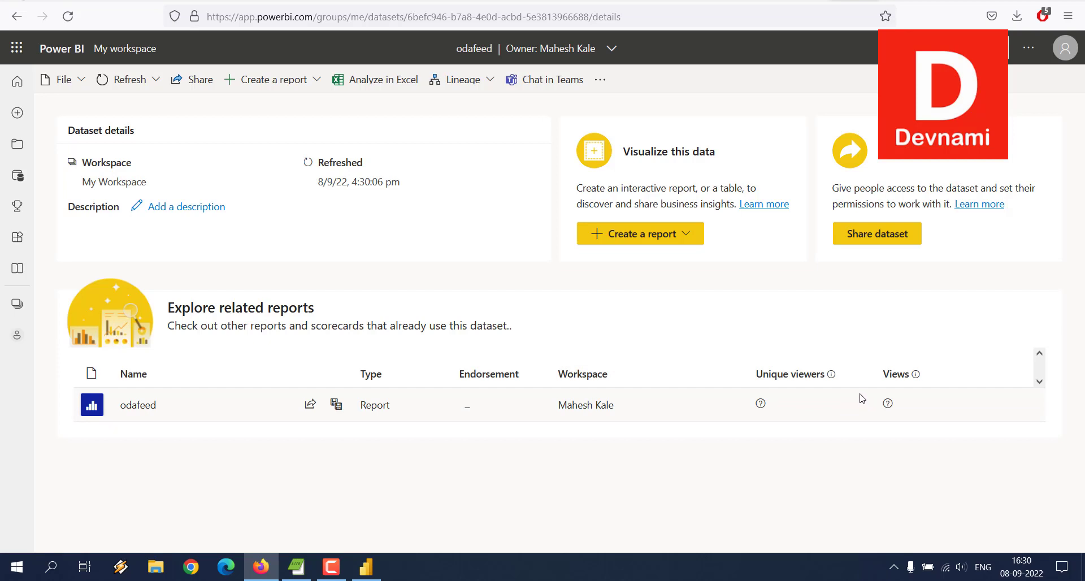
left_click(689, 236)
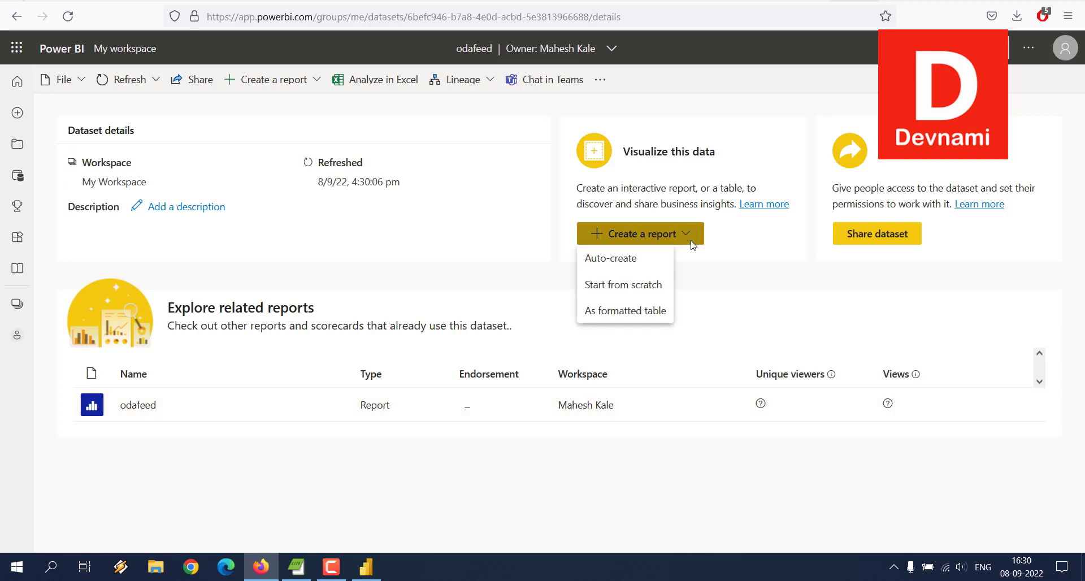
left_click(640, 259)
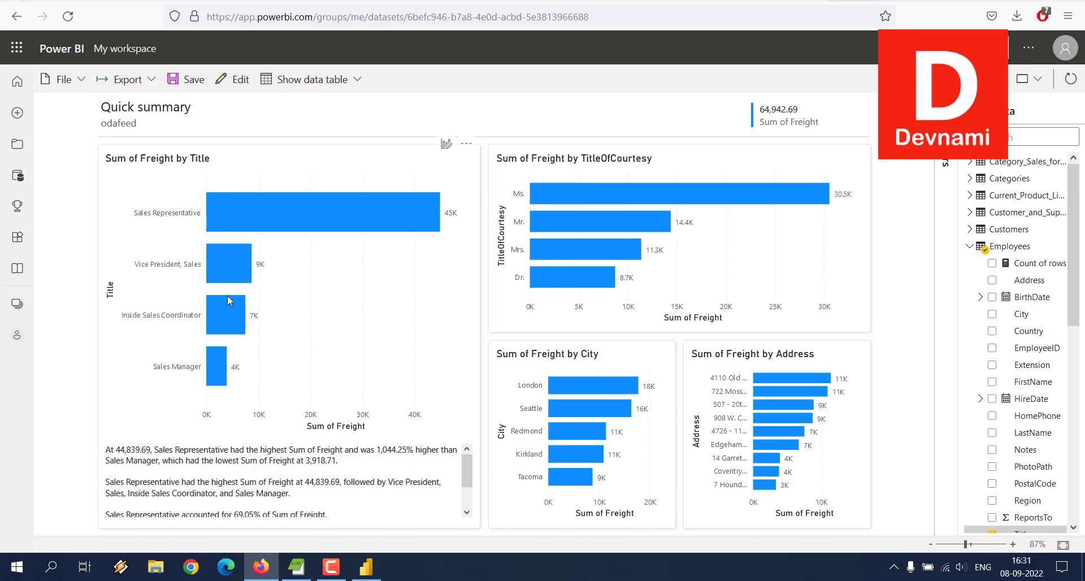
- Examine the quick summary's text insights, freight charts and the fields of the Employees and Orders tables
scroll(403, 484, "down", 2)
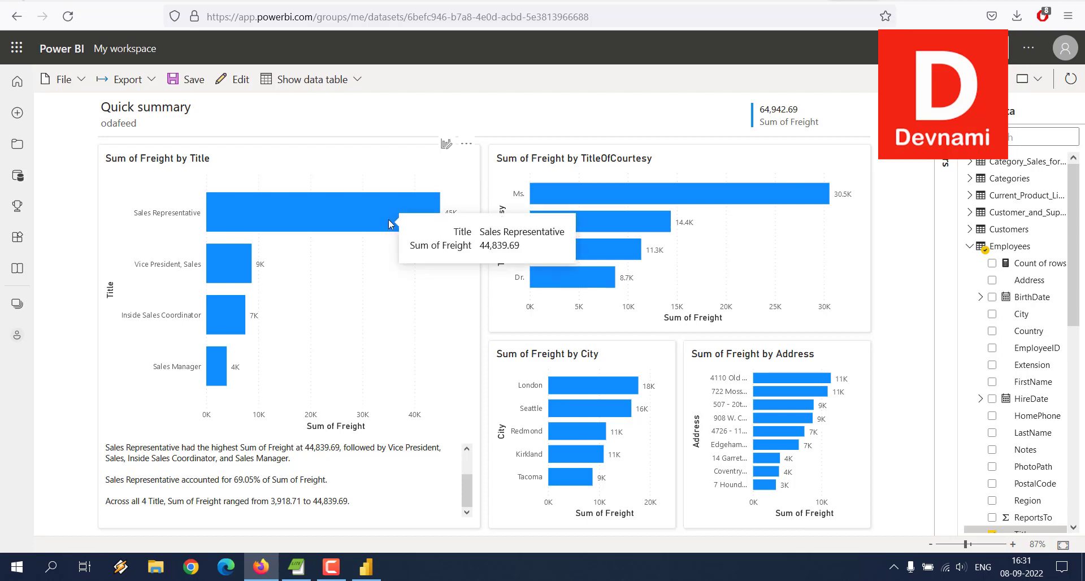
scroll(1041, 260, "down", 5)
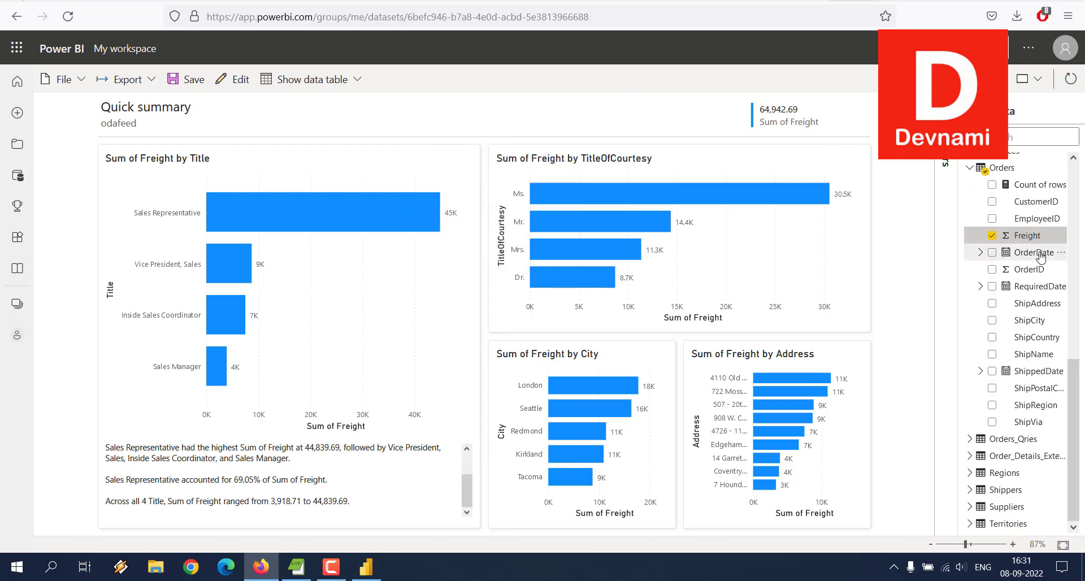
scroll(1040, 258, "up", 4)
scroll(1041, 252, "up", 2)
scroll(1041, 249, "down", 7)
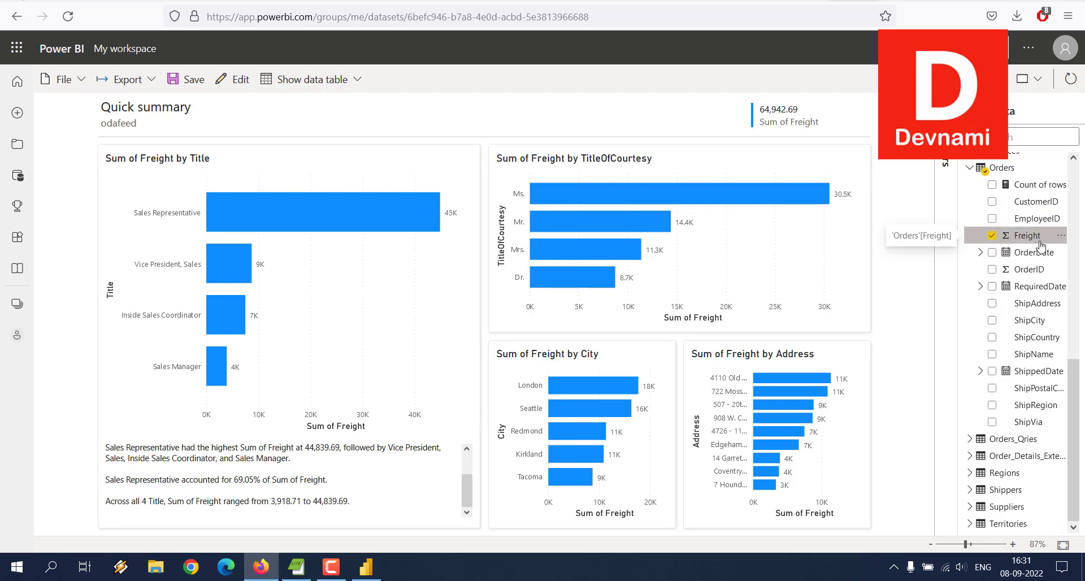
scroll(1040, 245, "up", 6)
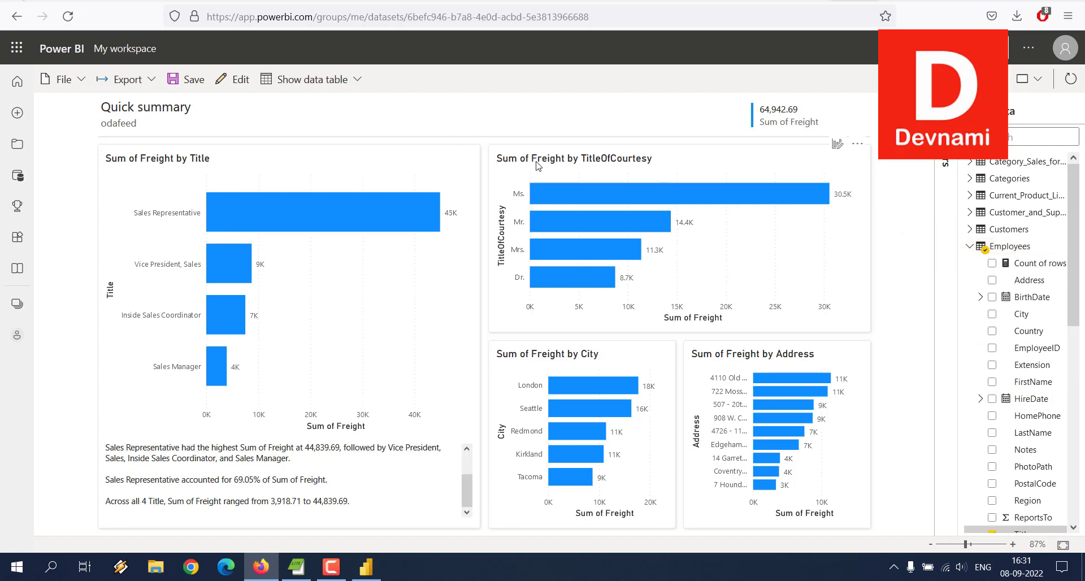
- Leave the auto-created quick summary report for the home page, discarding its unsaved changes
left_click(17, 82)
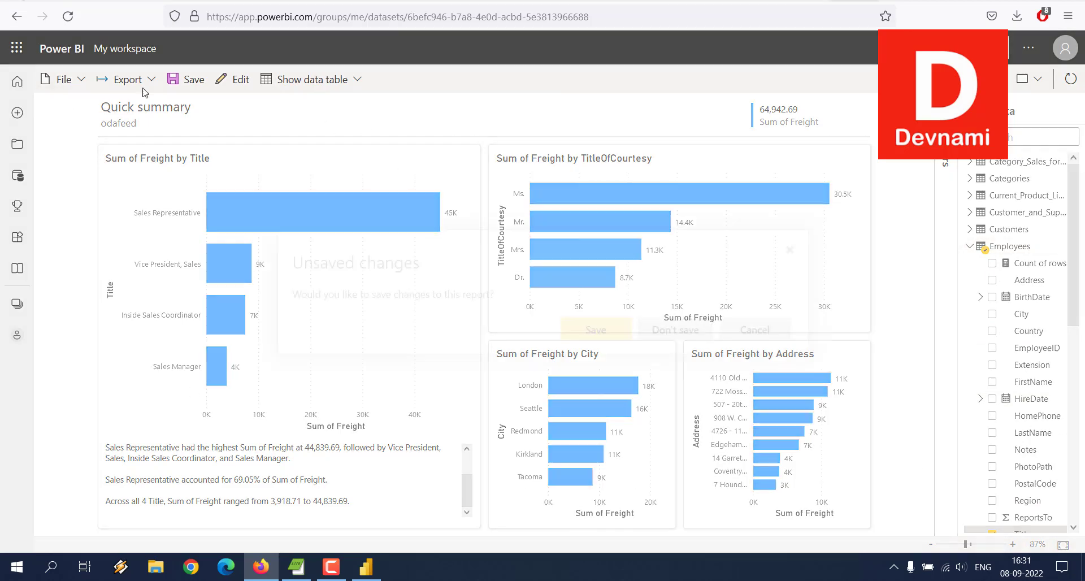
left_click(661, 331)
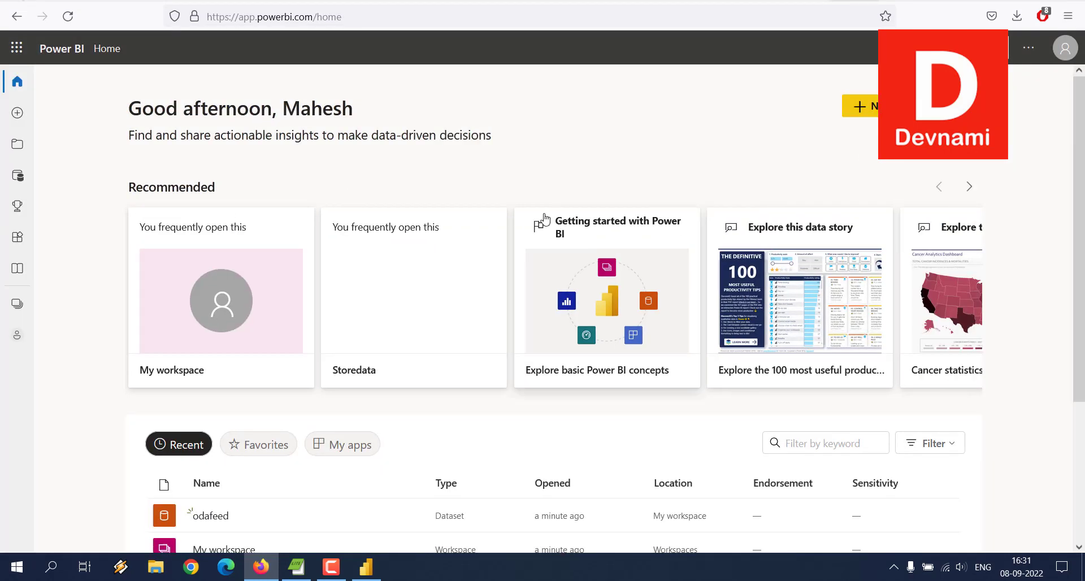
left_click(725, 1)
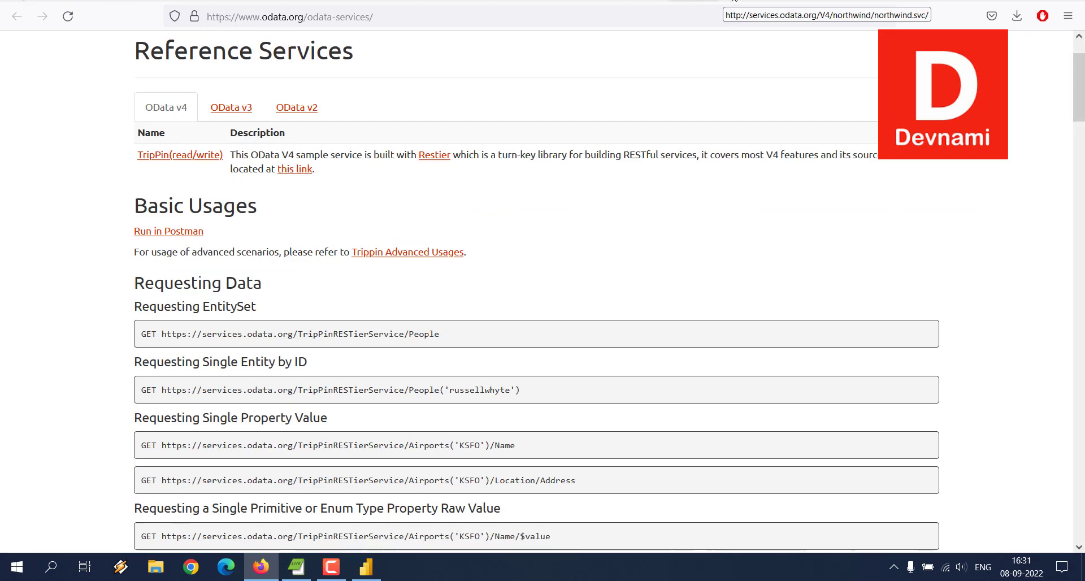
left_click(871, 4)
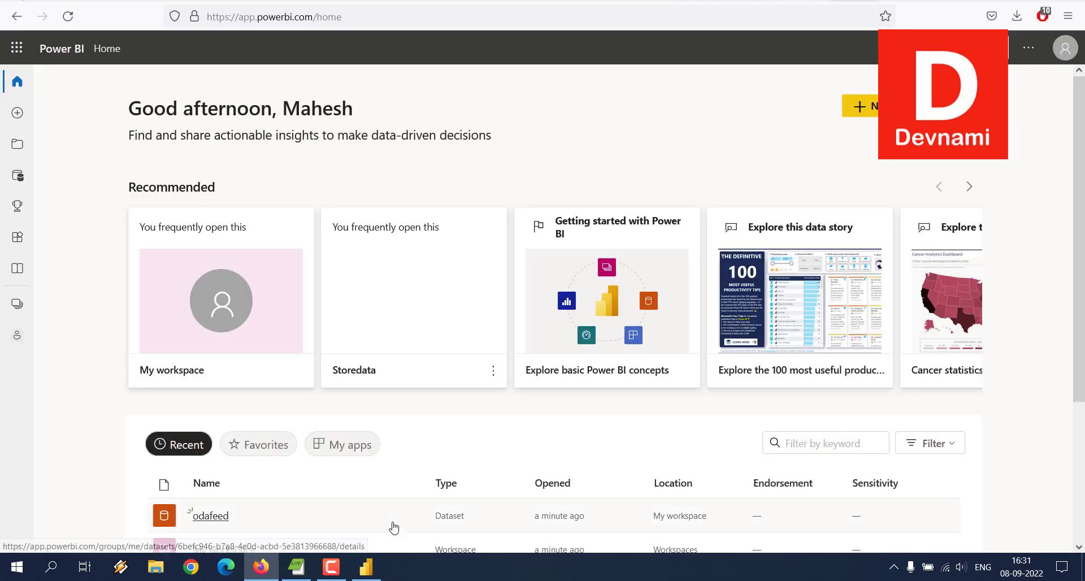
key("alt+Tab")
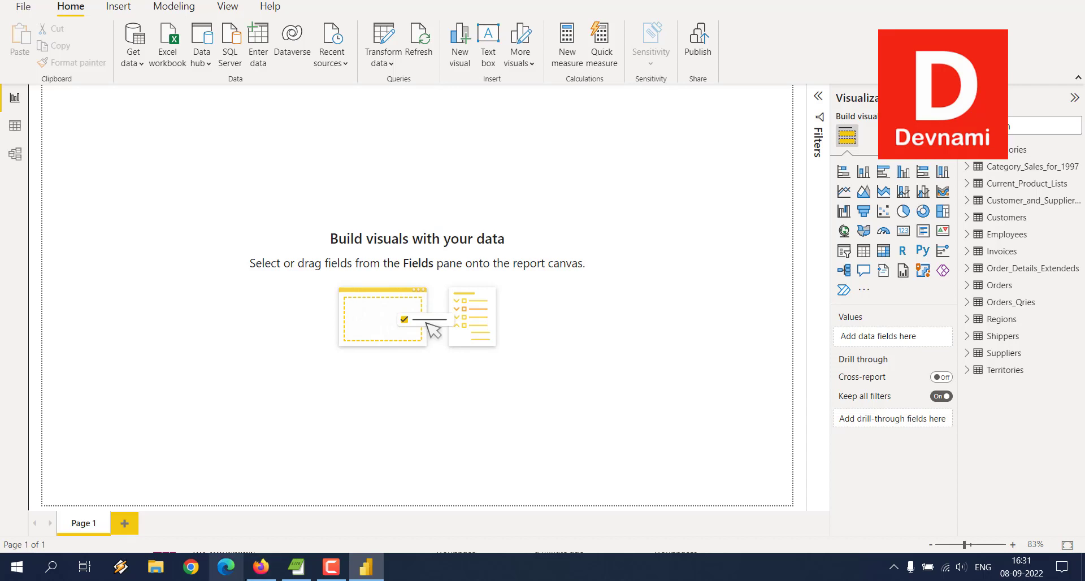
mouse_move(260, 574)
left_click(283, 492)
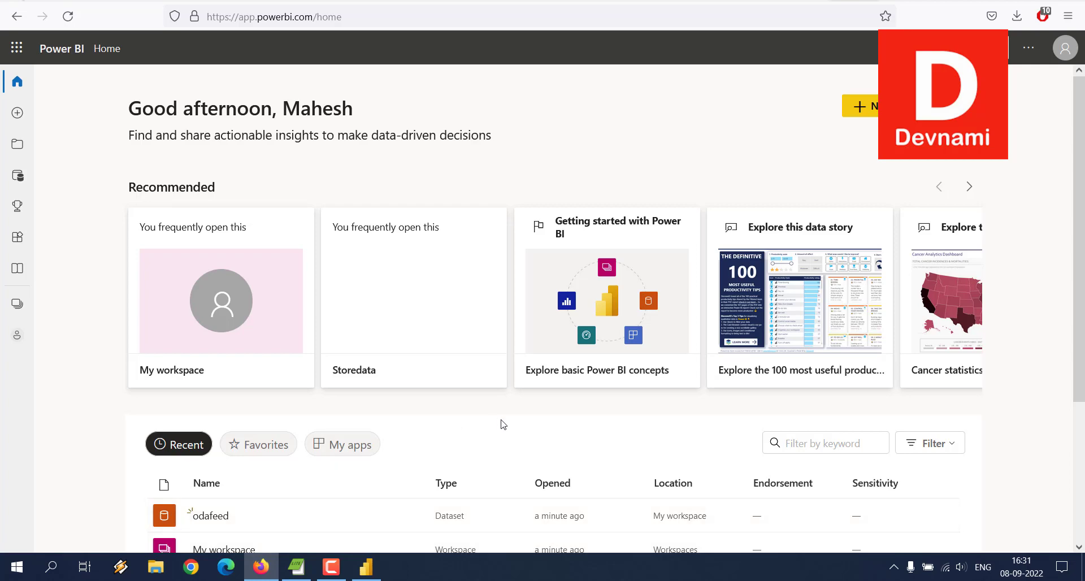
- Browse the recent items and open My workspace
scroll(115, 305, "down", 1)
scroll(114, 305, "down", 3)
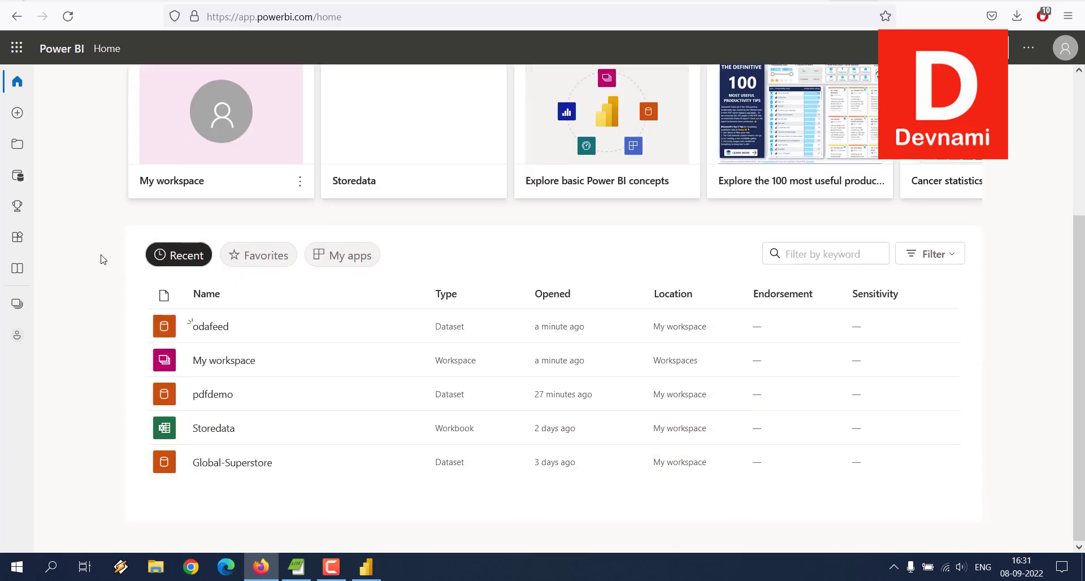
left_click(24, 155)
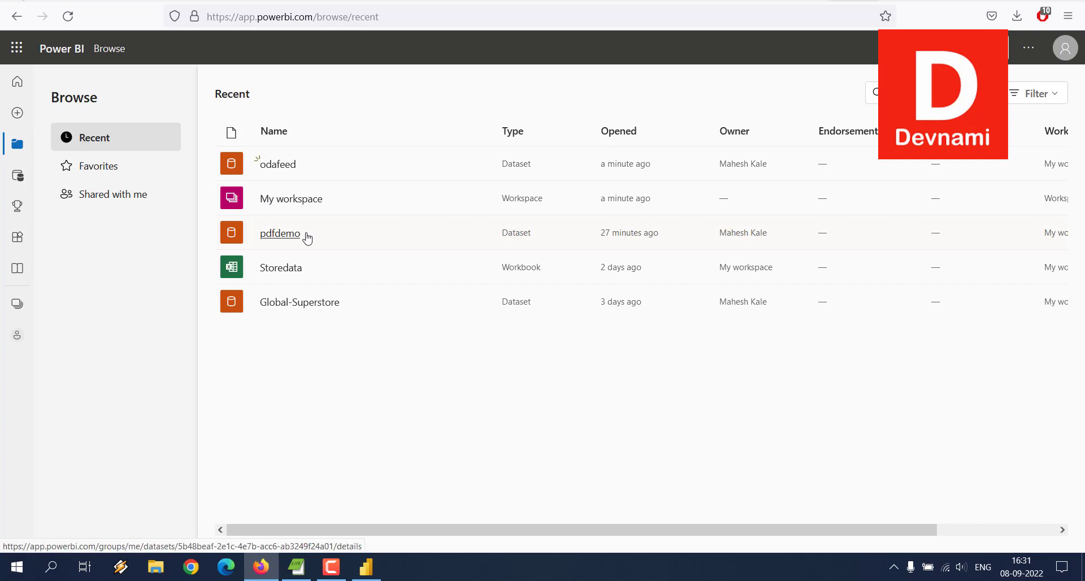
left_click(287, 201)
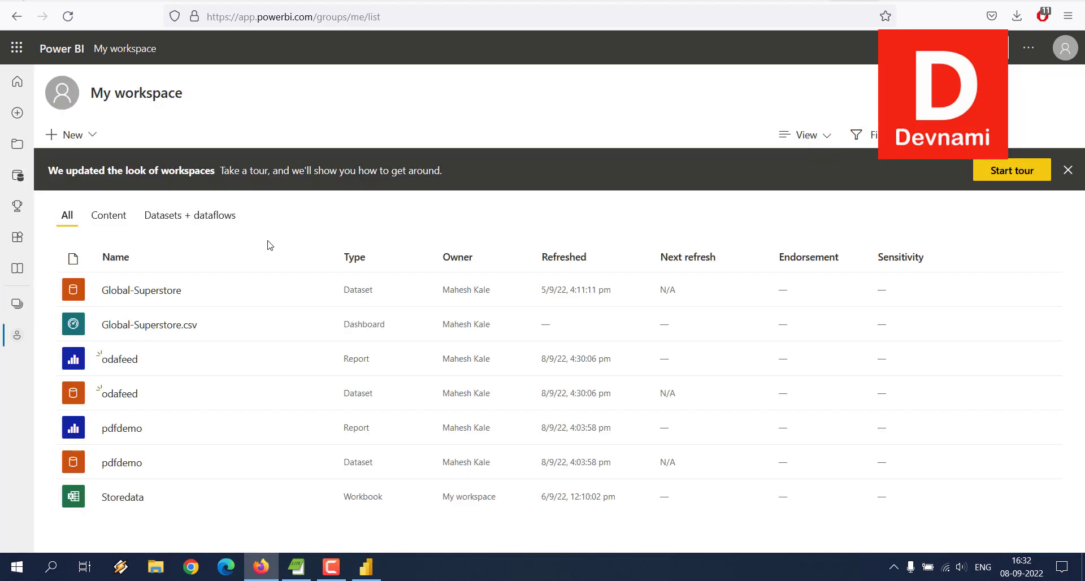
- Delete the pdfdemo report from My workspace and confirm the deletion
left_click(318, 429)
left_click(317, 246)
left_click(549, 330)
- Delete the pdfdemo dataset from My workspace and confirm the deletion
left_click(318, 394)
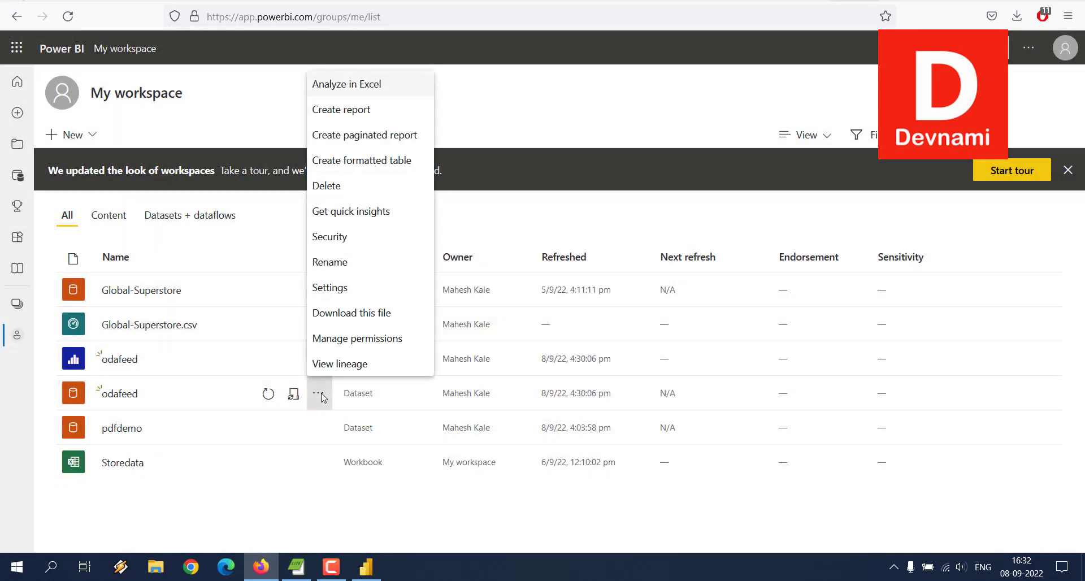
left_click(319, 433)
left_click(319, 432)
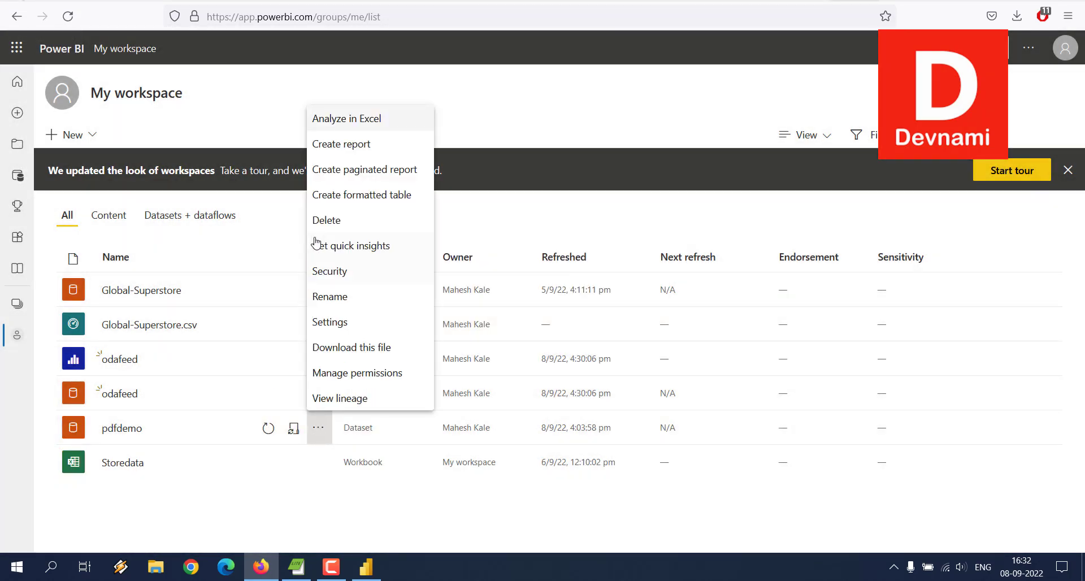
left_click(321, 222)
left_click(556, 338)
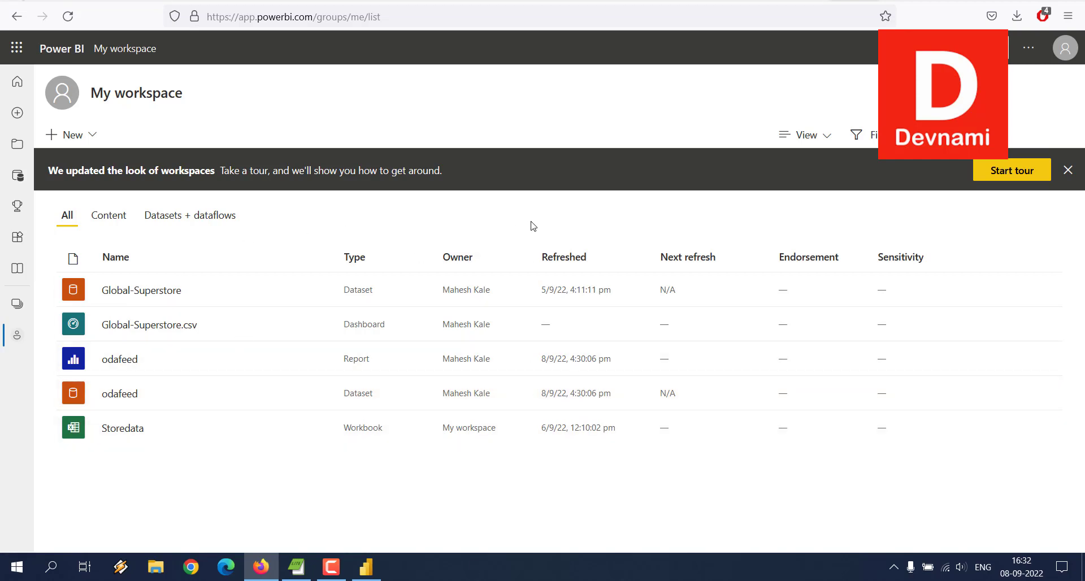
left_click(637, 3)
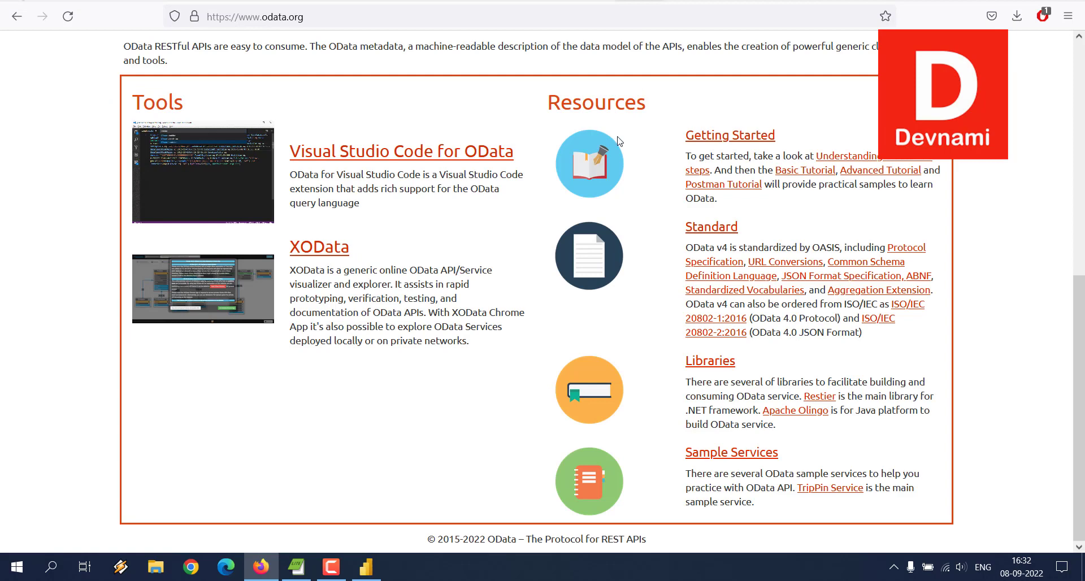
scroll(620, 141, "up", 8)
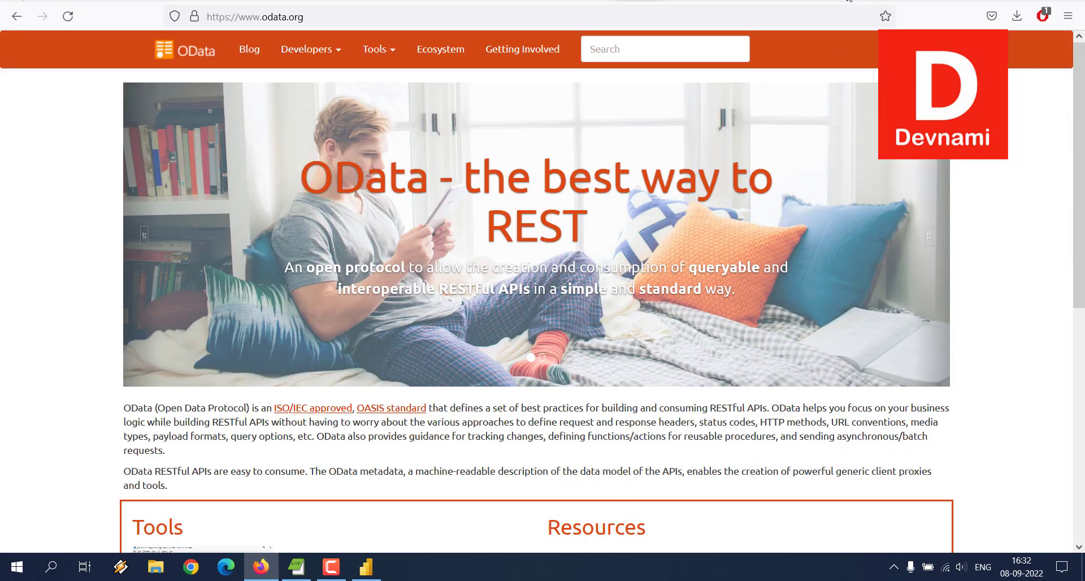
left_click(847, 1)
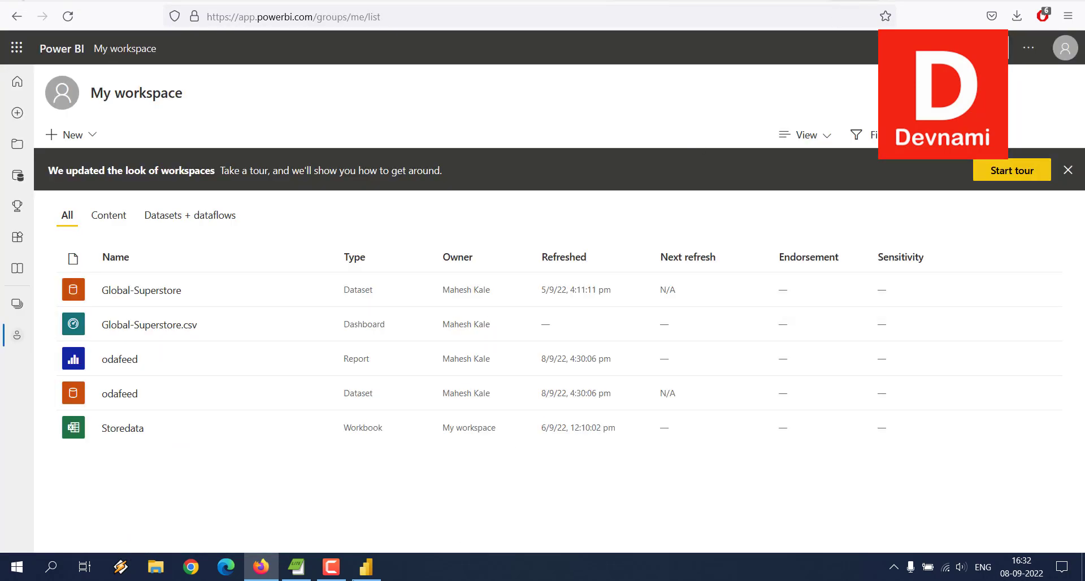
key("alt+Tab")
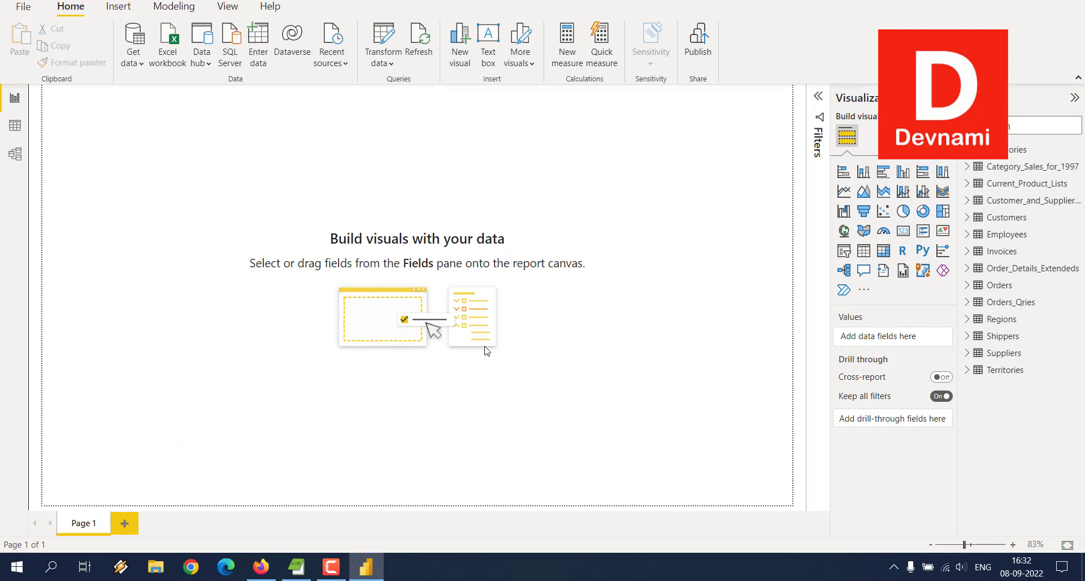
left_click(260, 567)
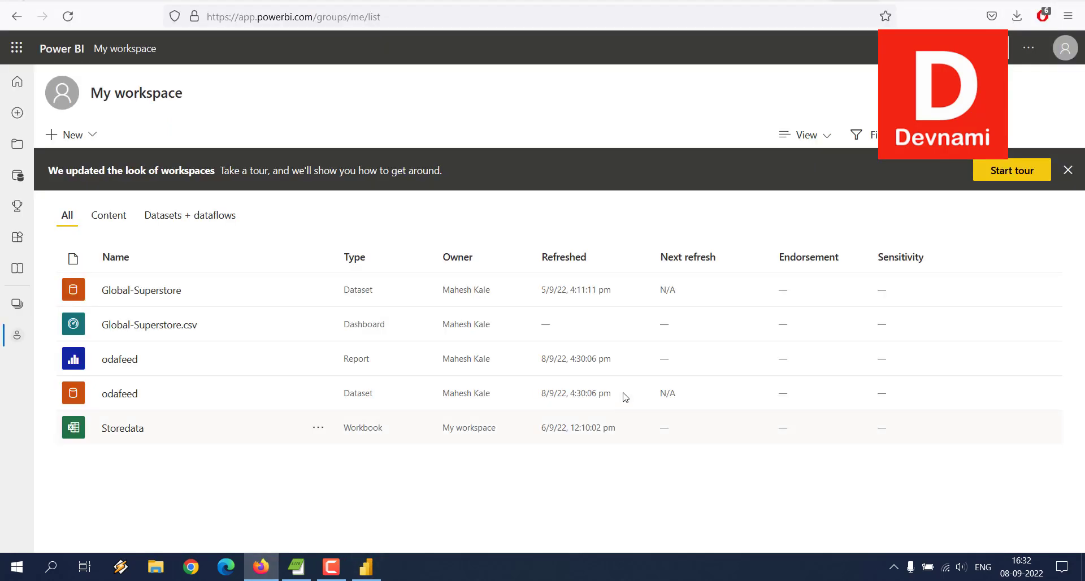
- Copy the Northwind V4 service URL from the browser page that lists the service's collections
key("ctrl+Tab")
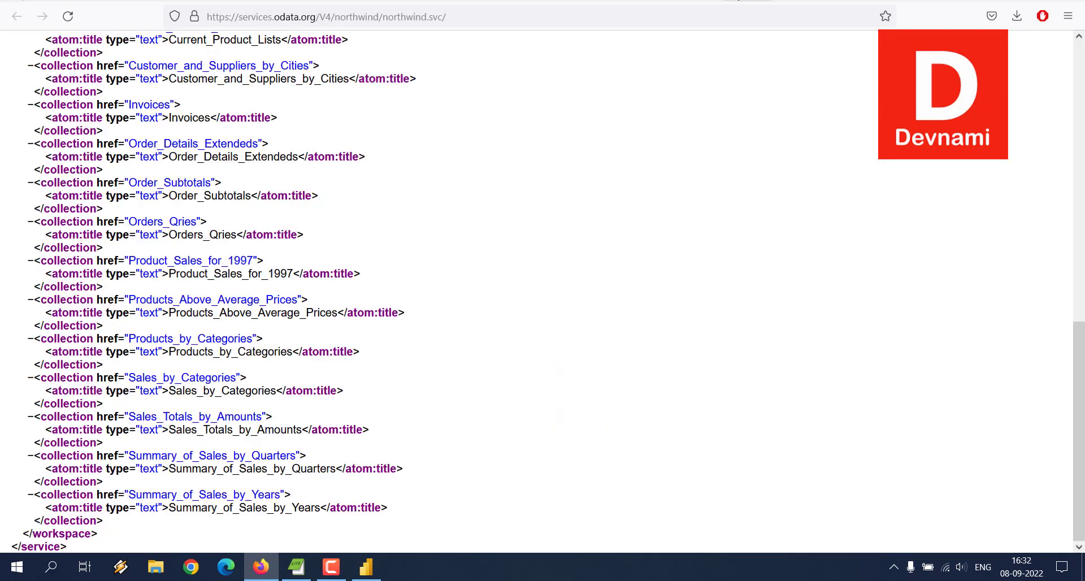
left_click(714, 11)
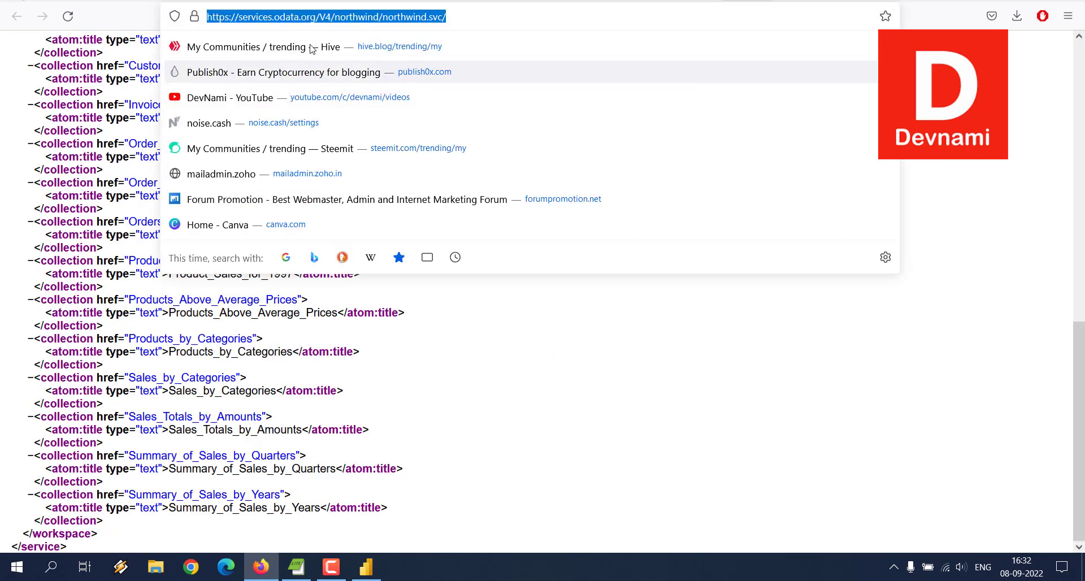
left_click(133, 102)
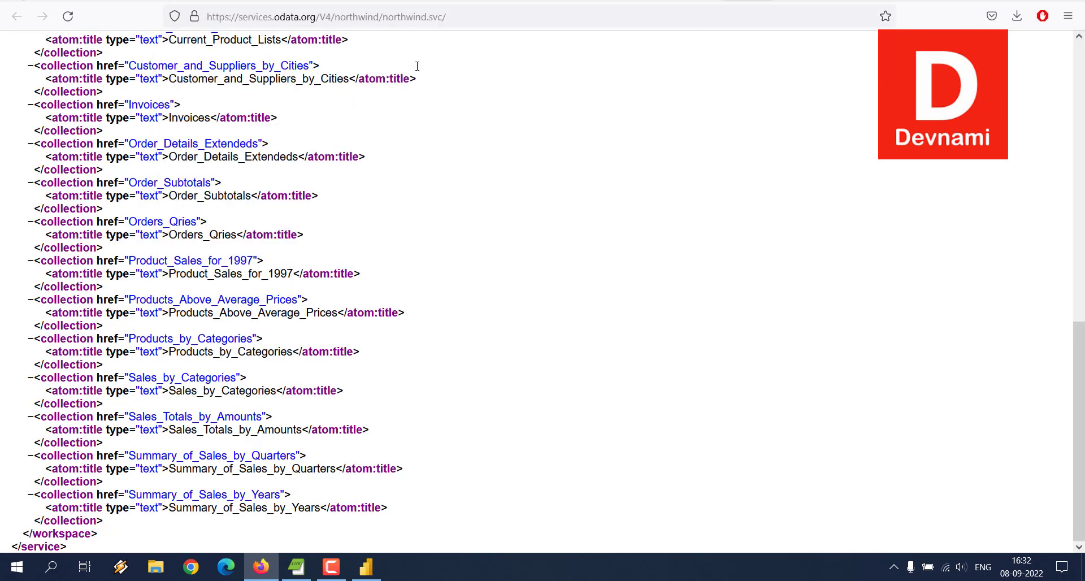
left_click(436, 16)
key("ctrl+c")
left_click(73, 181)
key("ctrl+Tab")
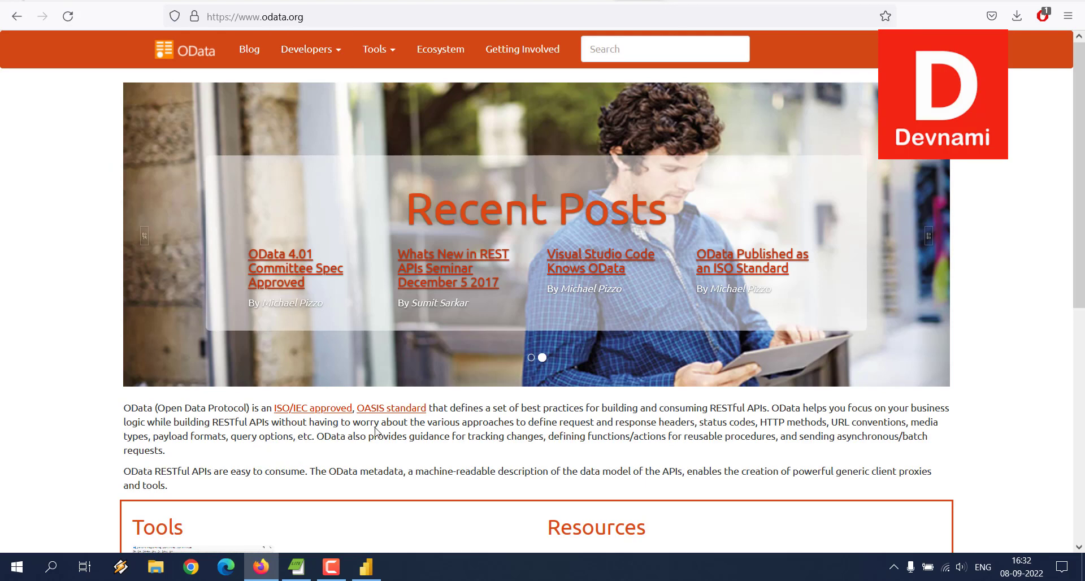
- Switch to Power BI Desktop, search the data sources for OData and connect with the OData Feed connector
left_click(366, 567)
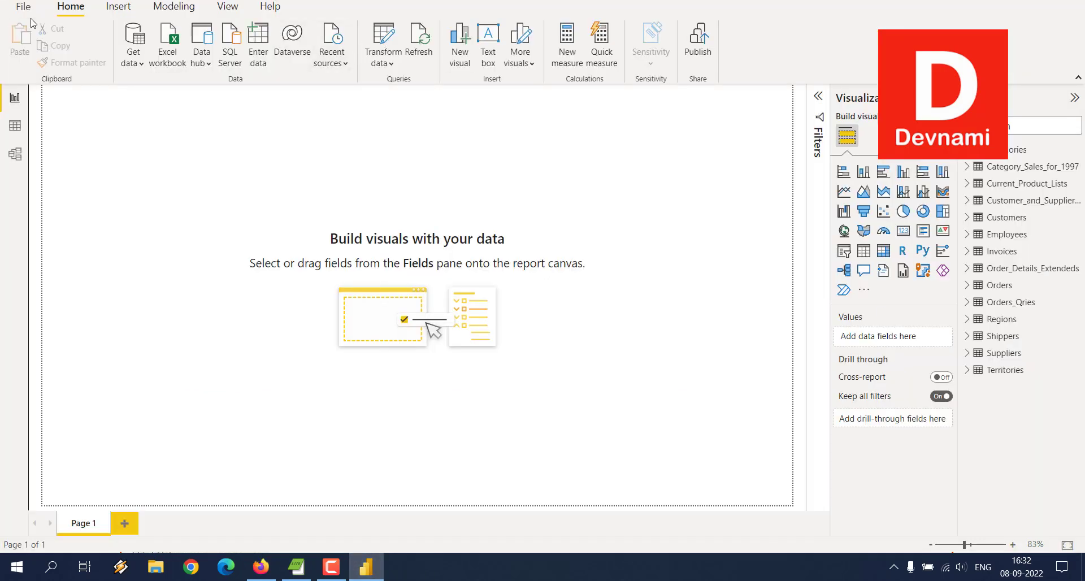
left_click(133, 59)
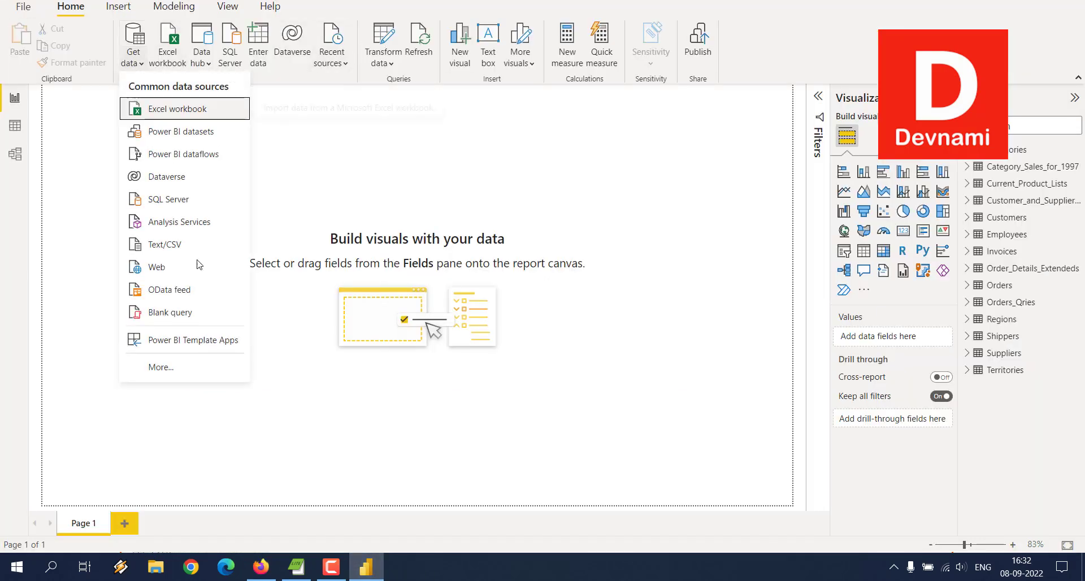
left_click(161, 367)
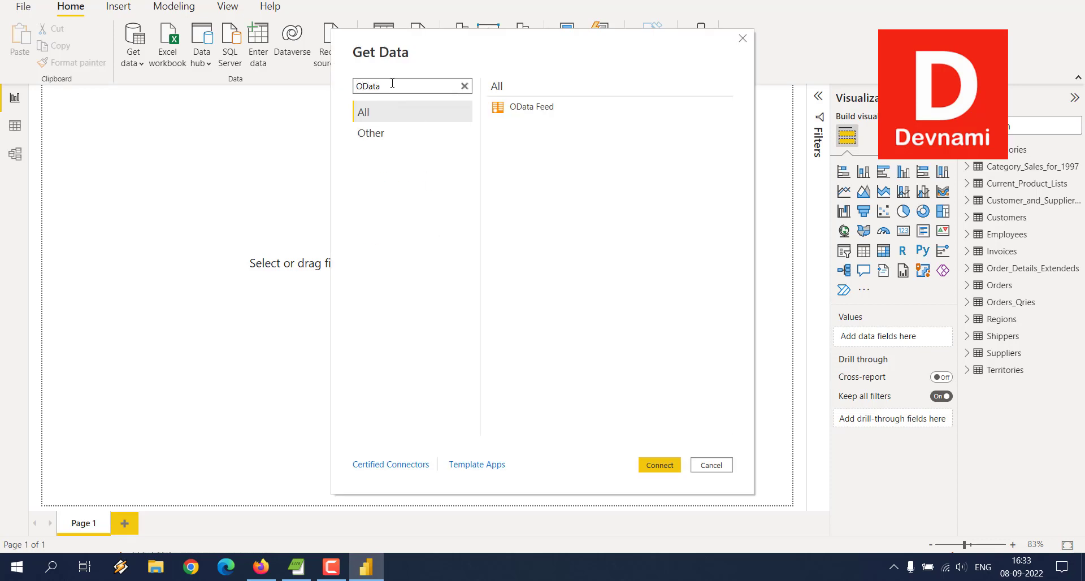
left_click(511, 108)
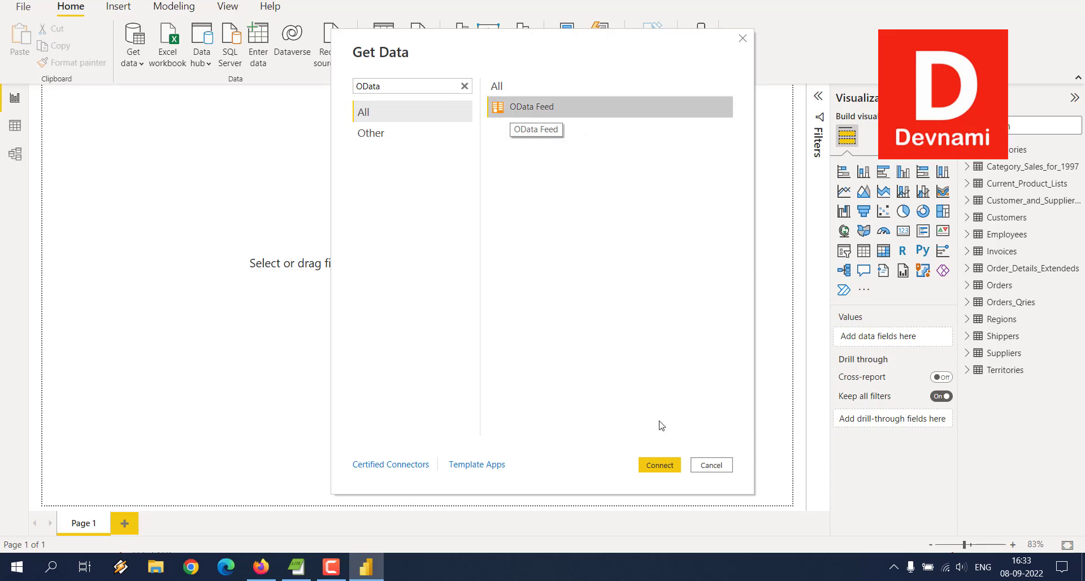
left_click(659, 465)
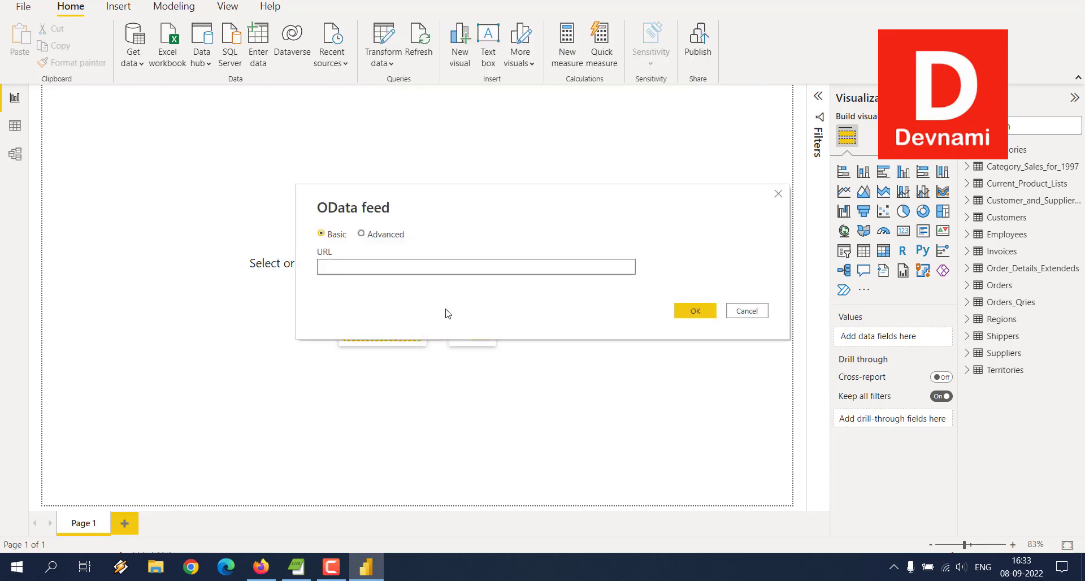
key("ctrl+v")
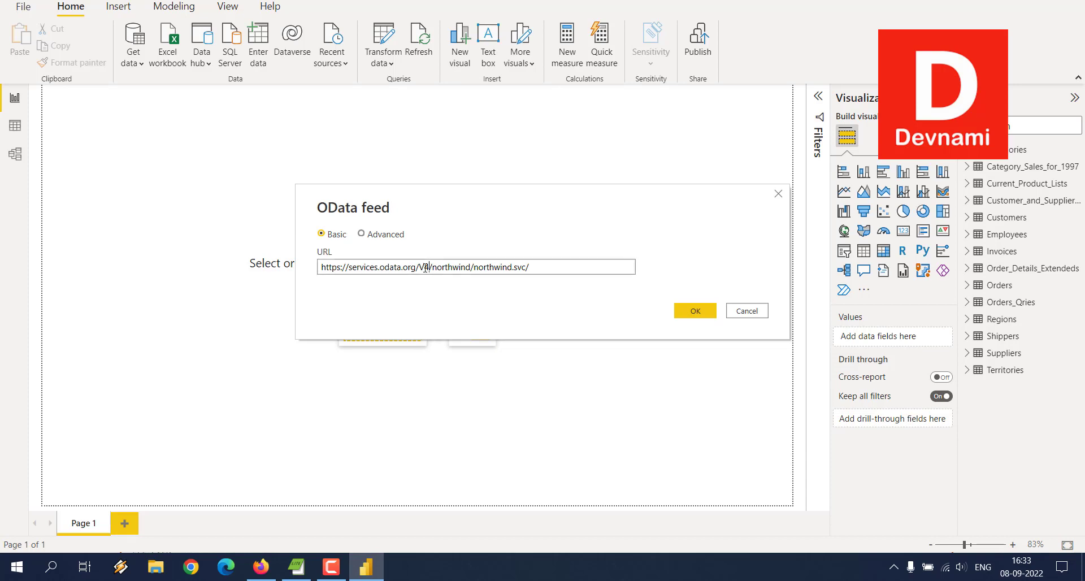
key("BackSpace")
type("3")
left_click(700, 303)
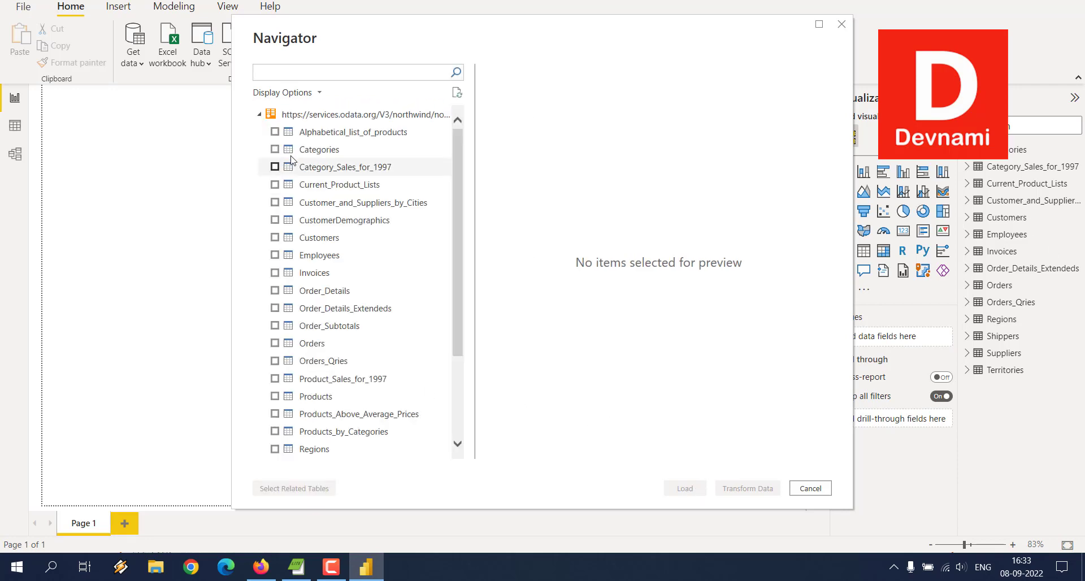
- Select Alphabetical_list_of_products, Categories, Category_Sales_for_1997 and Current_Product_Lists for preview, then cancel the import
left_click(275, 132)
left_click(275, 149)
left_click(275, 167)
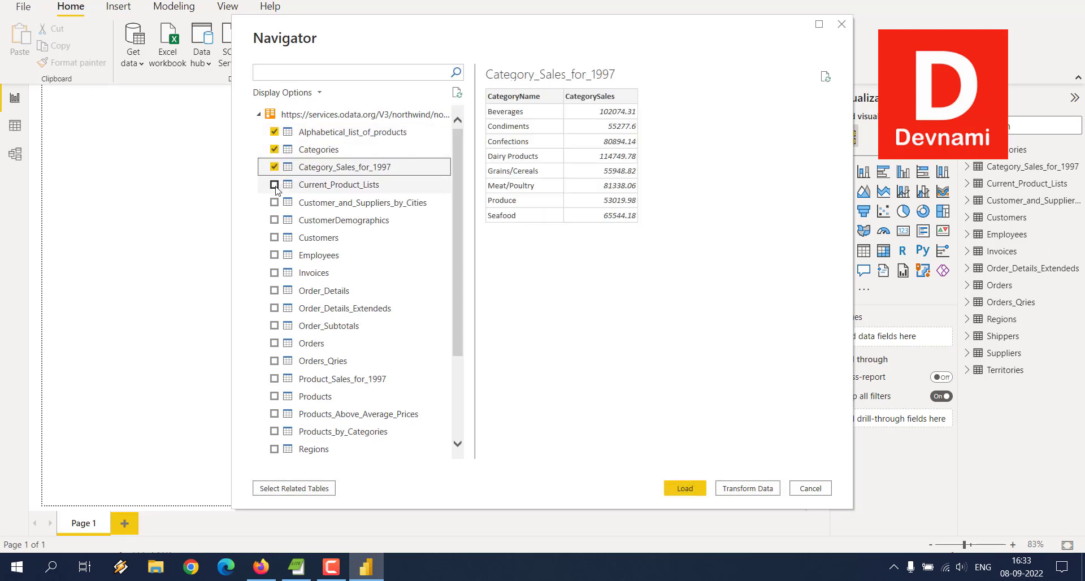
left_click(275, 184)
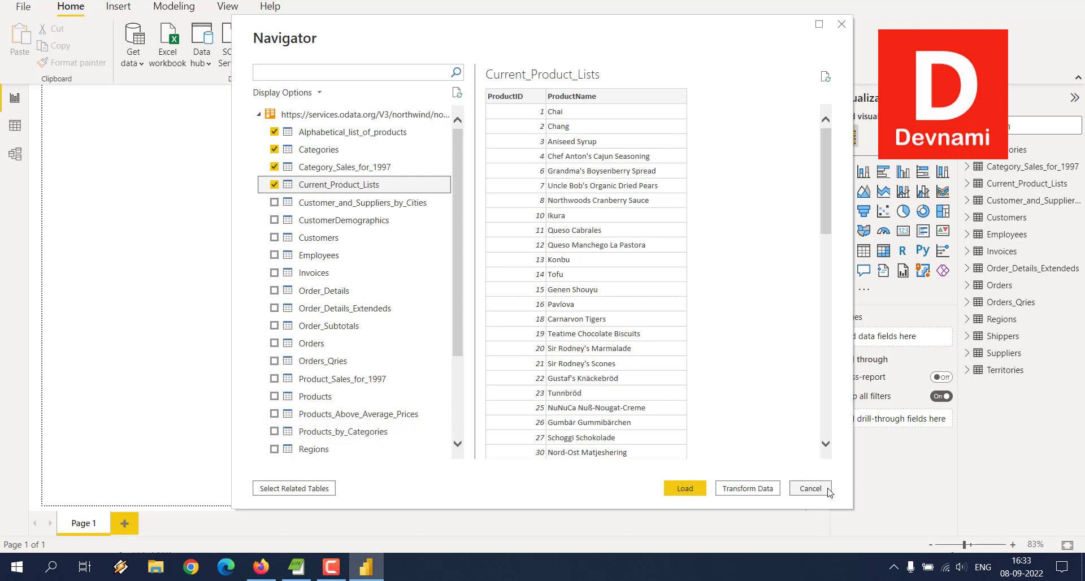
left_click(811, 488)
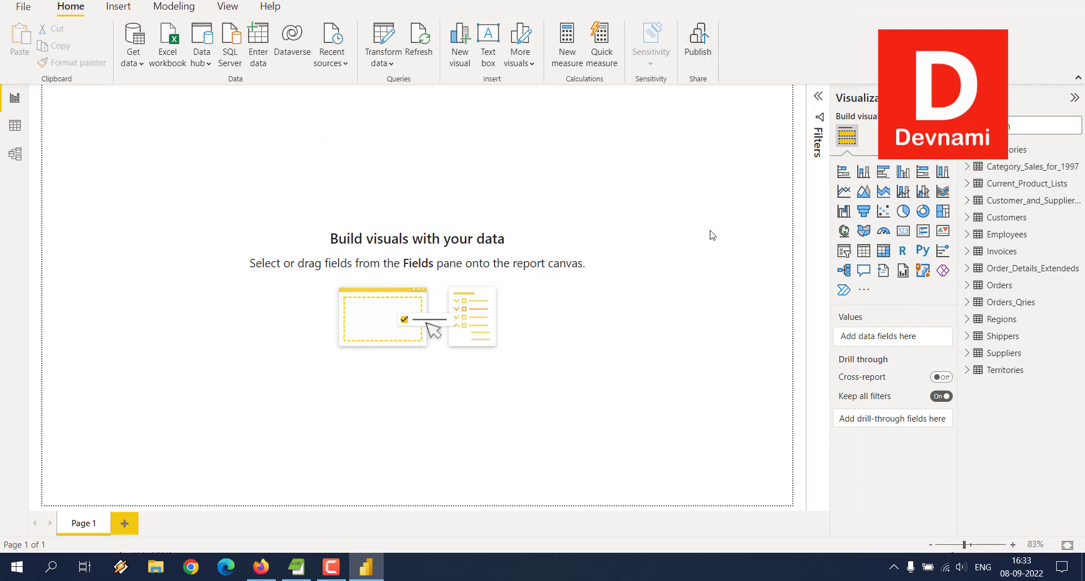
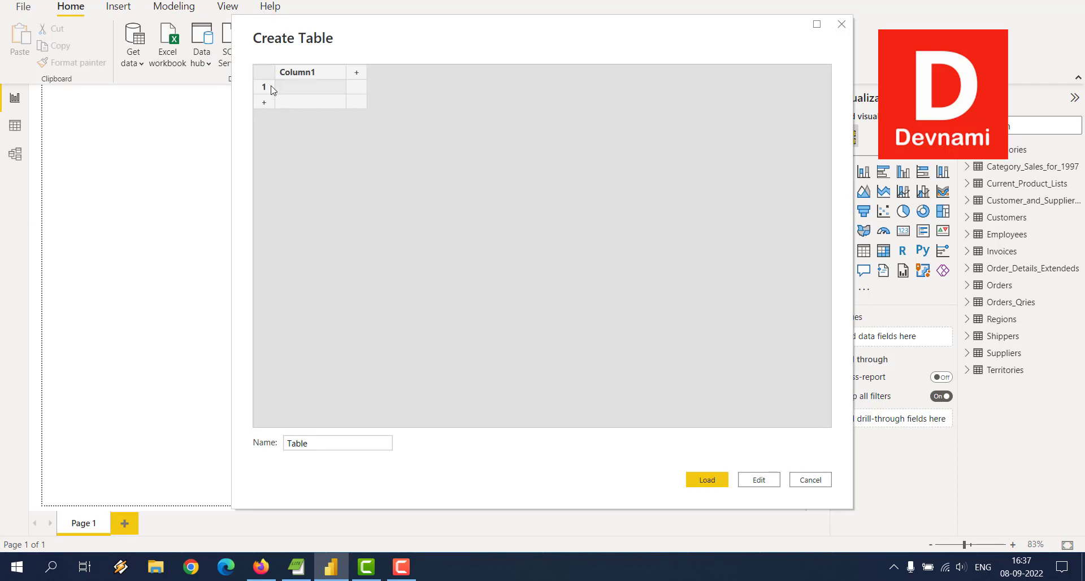
- Close the Create Table dialog, search the data sources for Web and connect with the Web connector
left_click(841, 25)
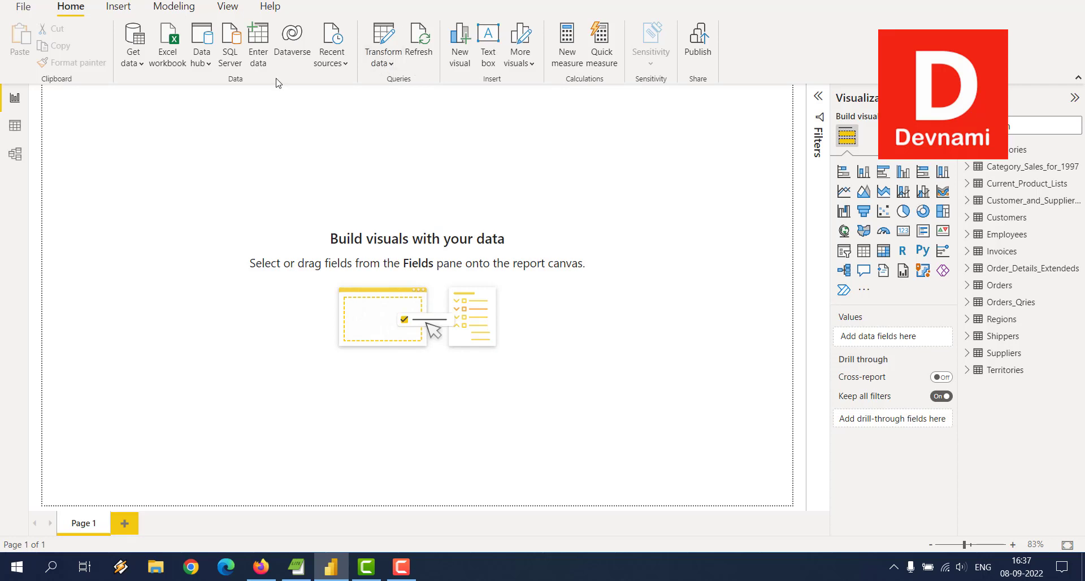
left_click(134, 66)
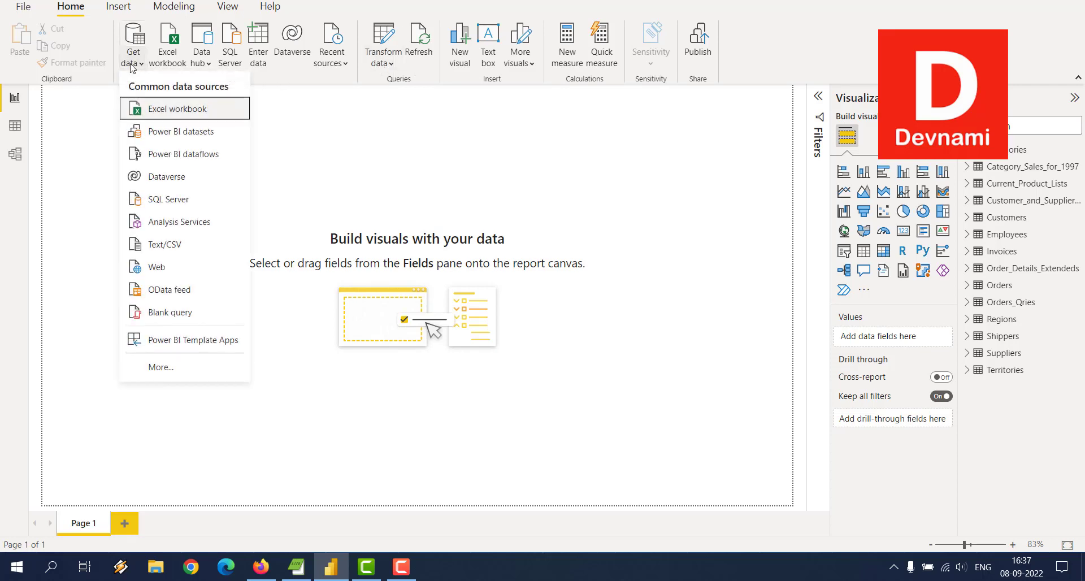
left_click(172, 364)
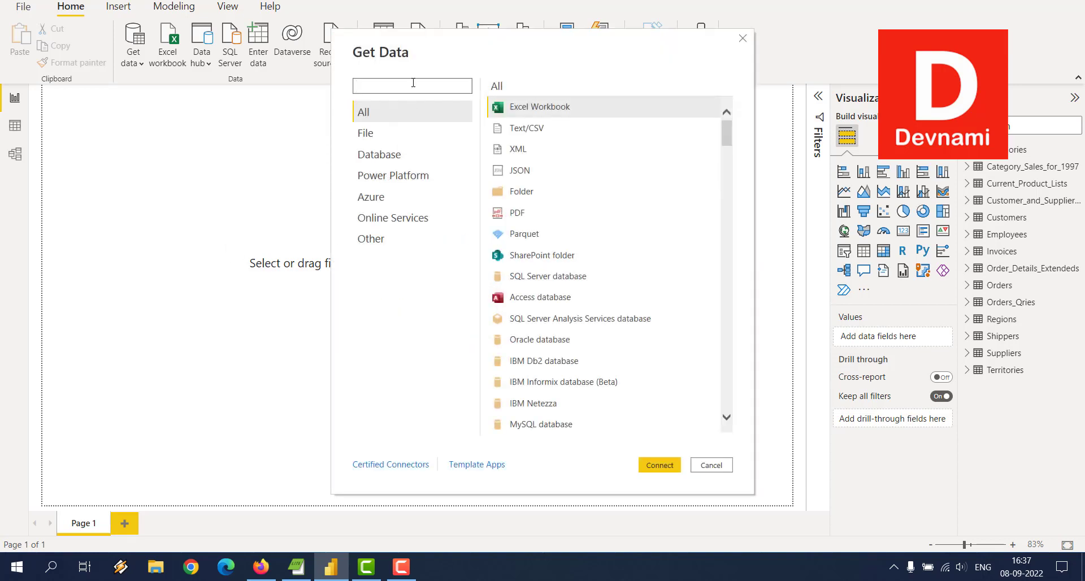
type("Web")
left_click(518, 107)
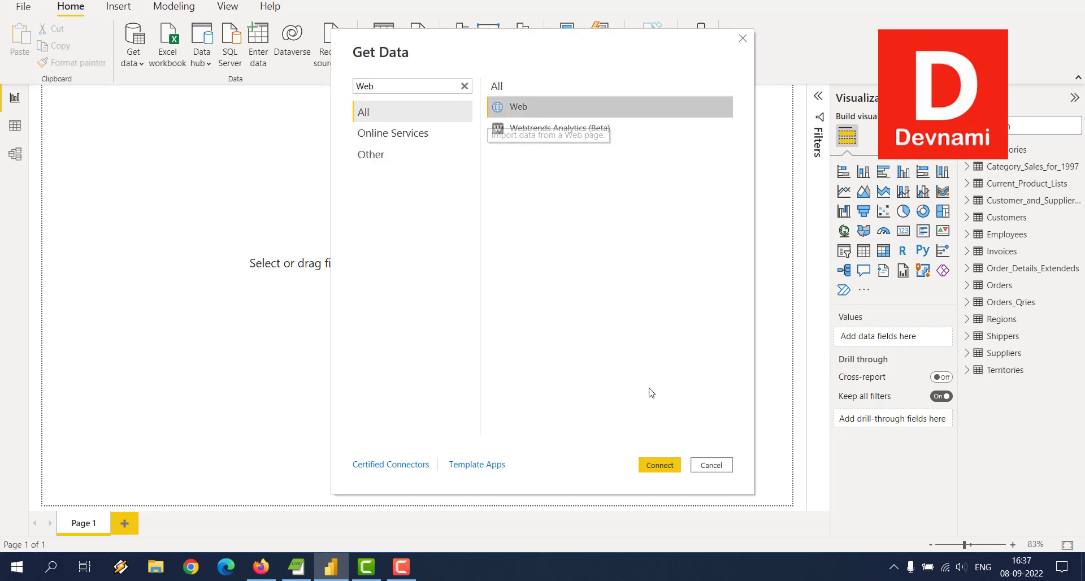
left_click(656, 464)
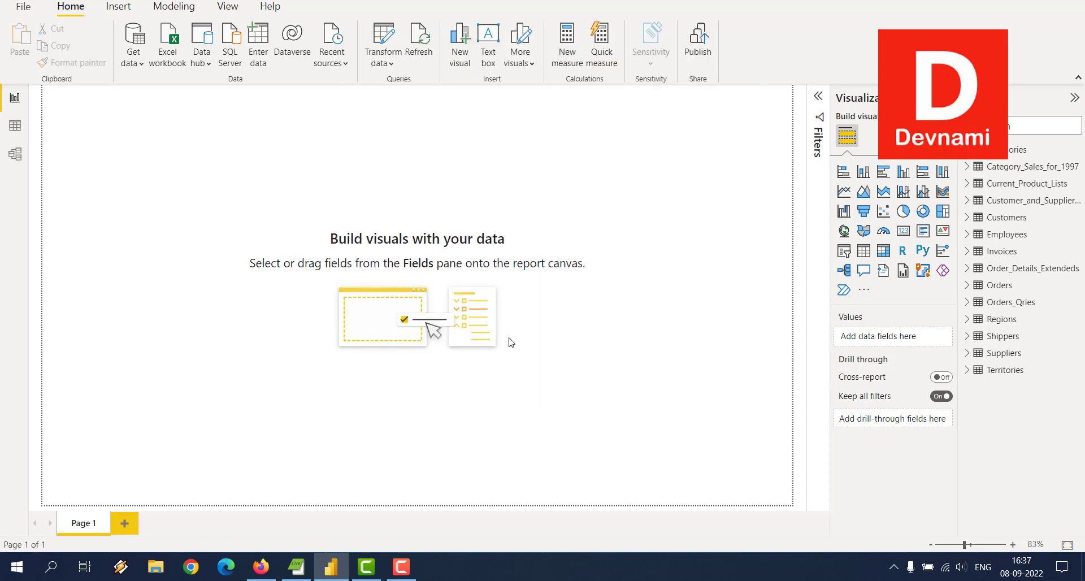
- Switch to the browser and copy the URL of the Northwind V4 service page
left_click(260, 566)
left_click(694, 3)
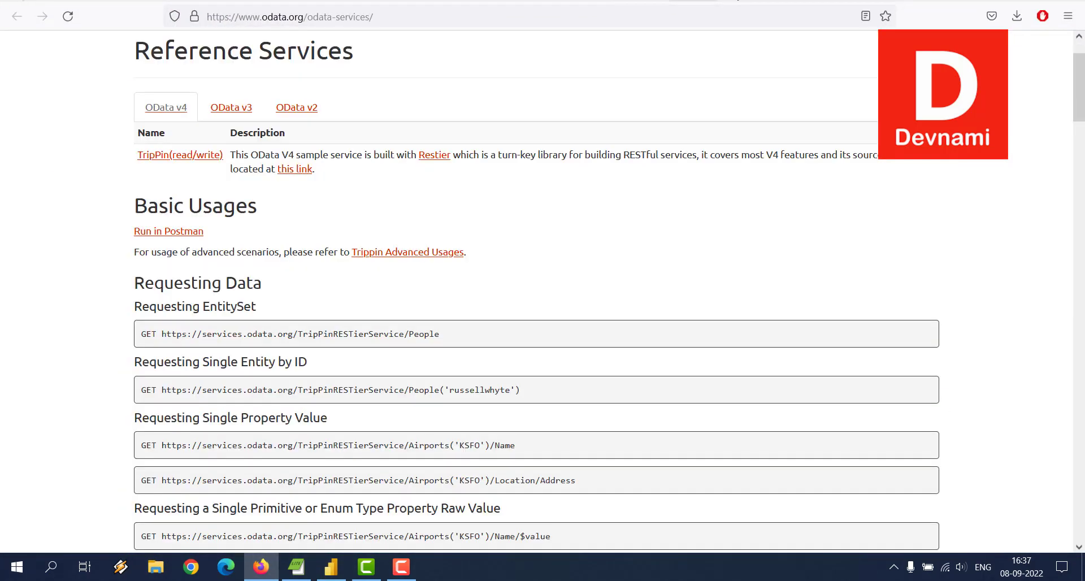
left_click(752, 2)
left_click(310, 275)
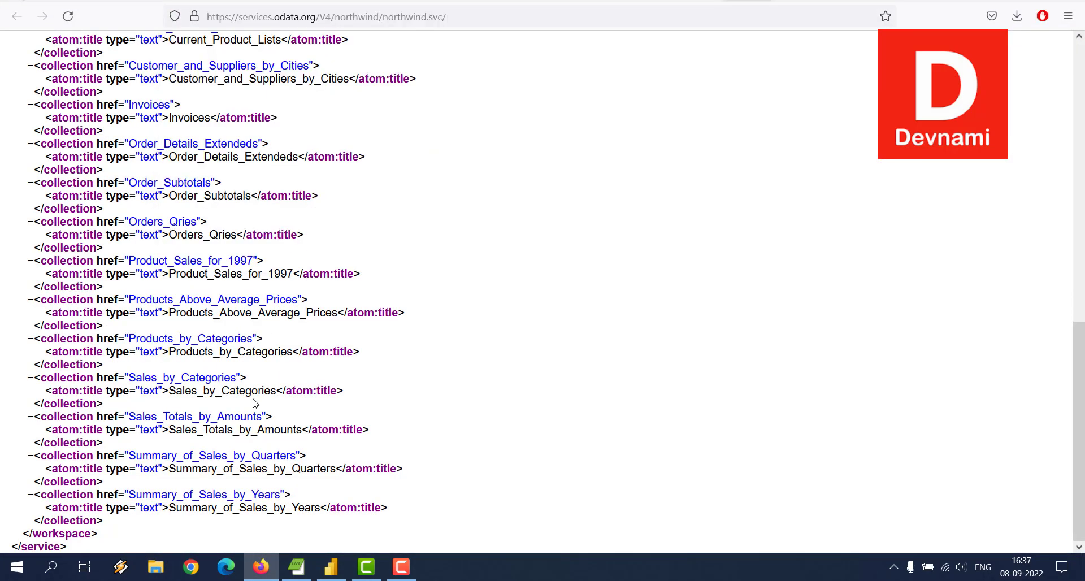
left_click(253, 568)
type("https://services.odata.org/V4/northwind/northwind.svc/")
left_click(684, 309)
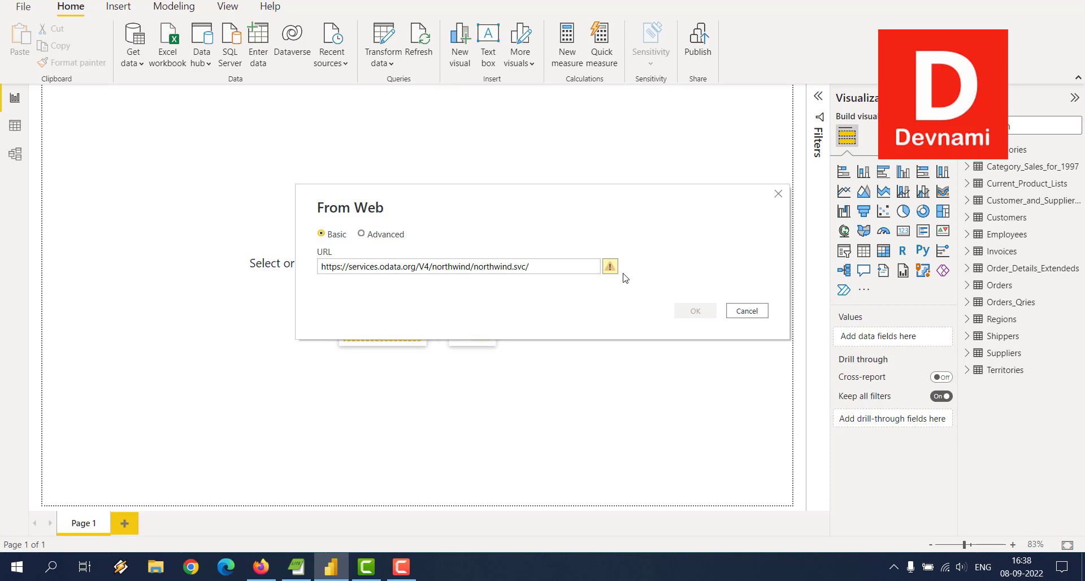
left_click(764, 309)
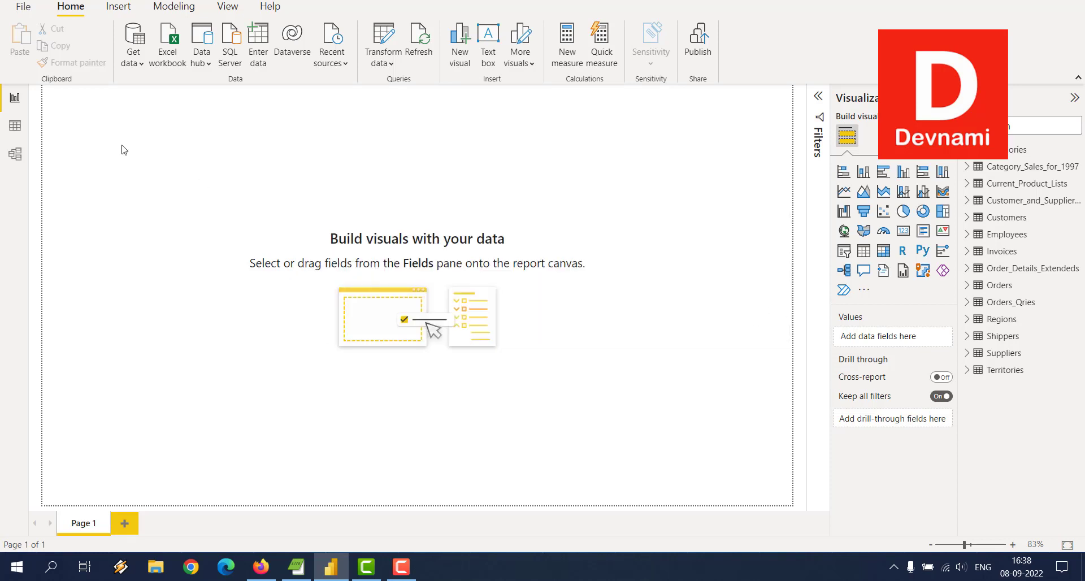
- Search the available data sources for OData and connect with the OData Feed connector
left_click(130, 73)
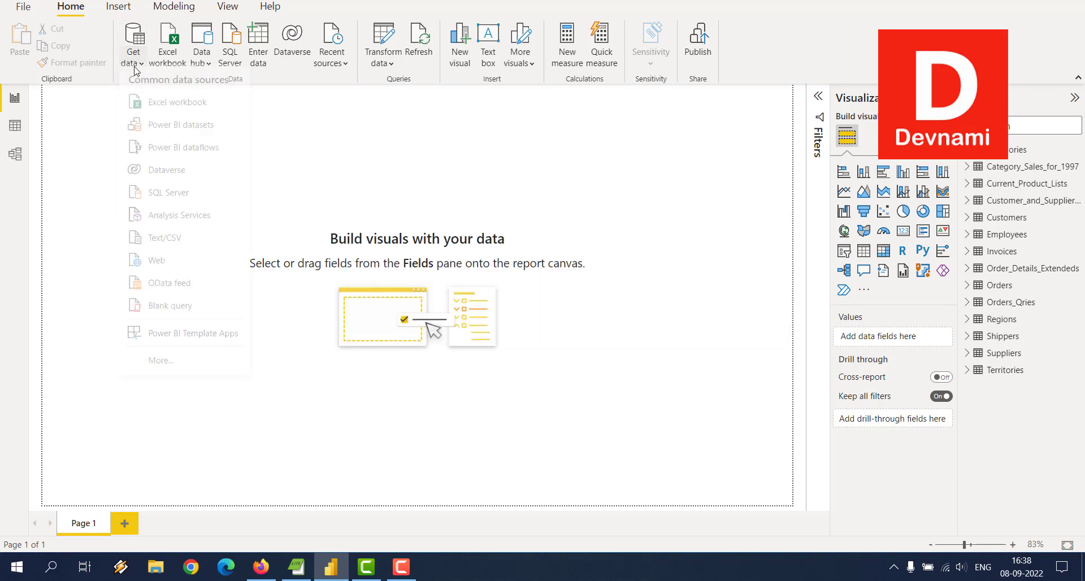
left_click(164, 368)
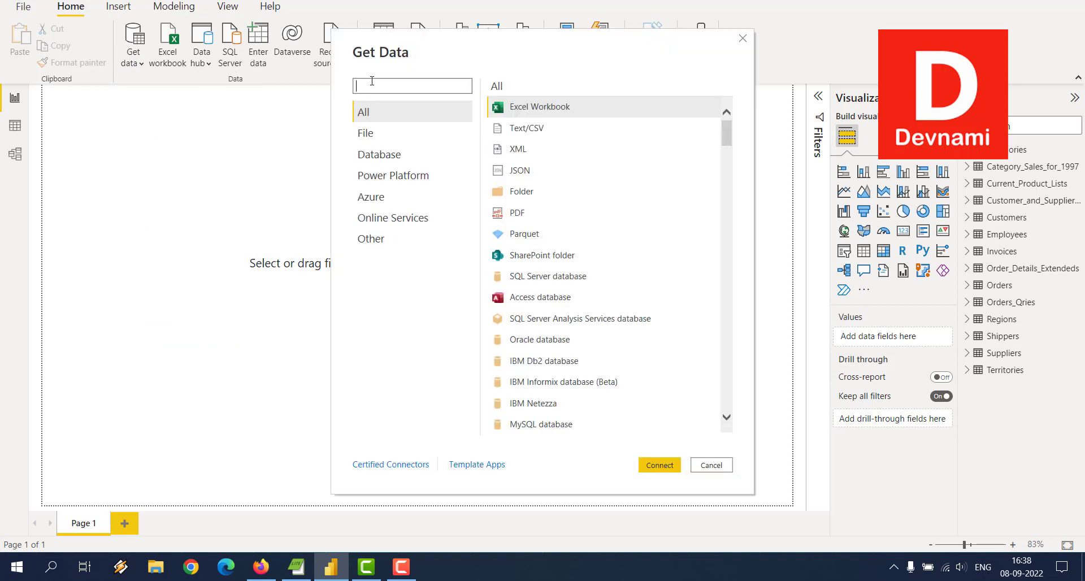
left_click(372, 80)
type("OData")
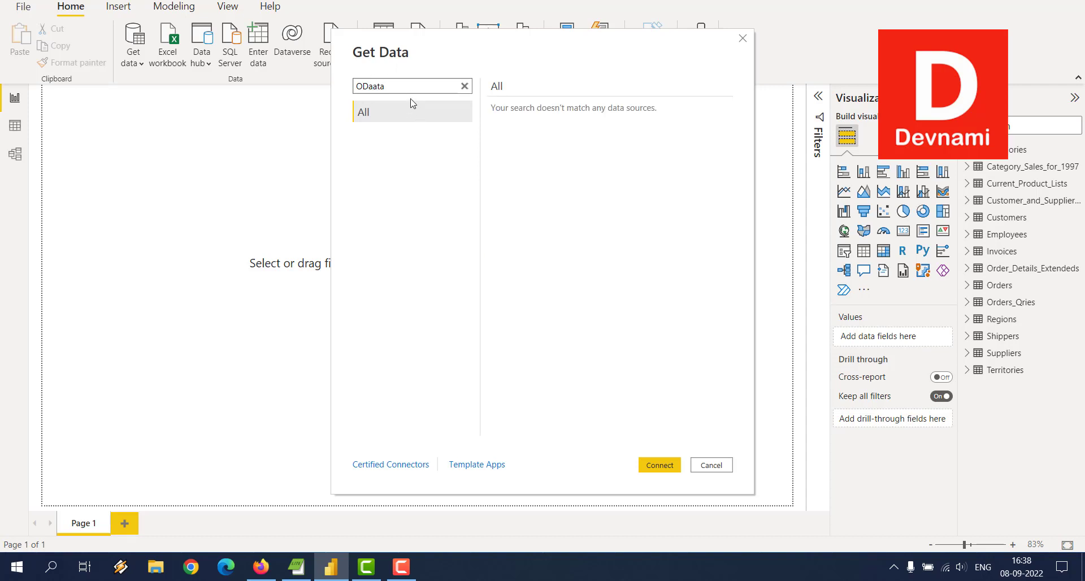
key("BackSpace")
type("ta")
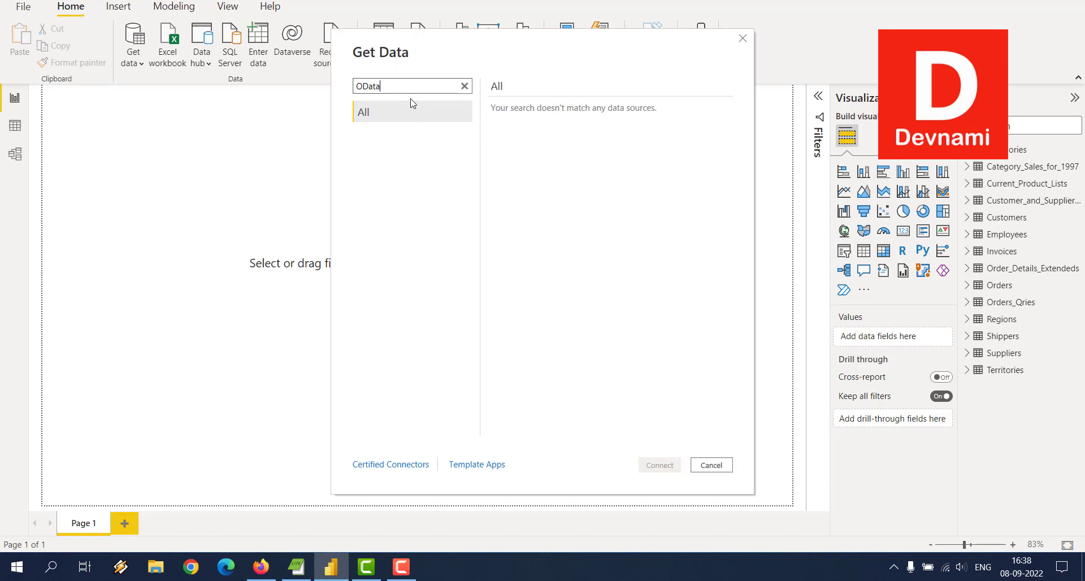
left_click(534, 107)
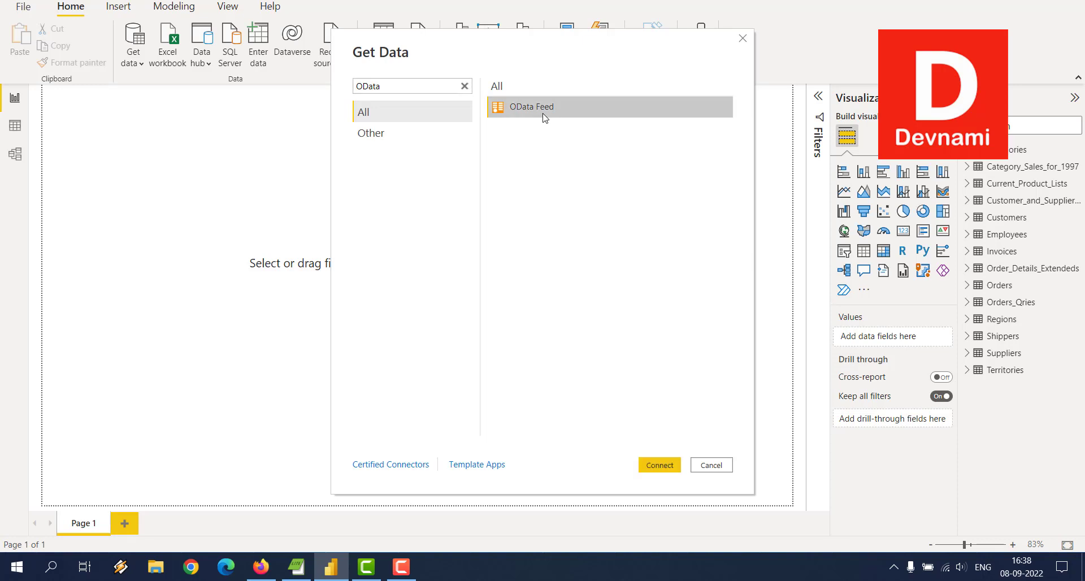
left_click(660, 464)
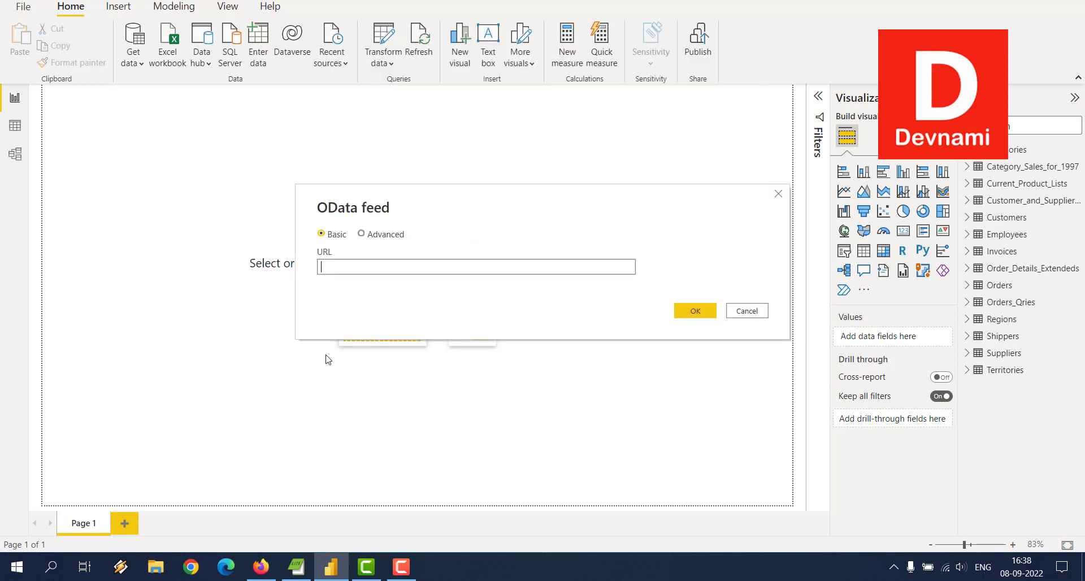
- Enter the copied Northwind URL as the OData feed address, change its version to V3 and connect
left_click(343, 266)
type("https://services.odata.org/V4/northwind/northwind.svc/")
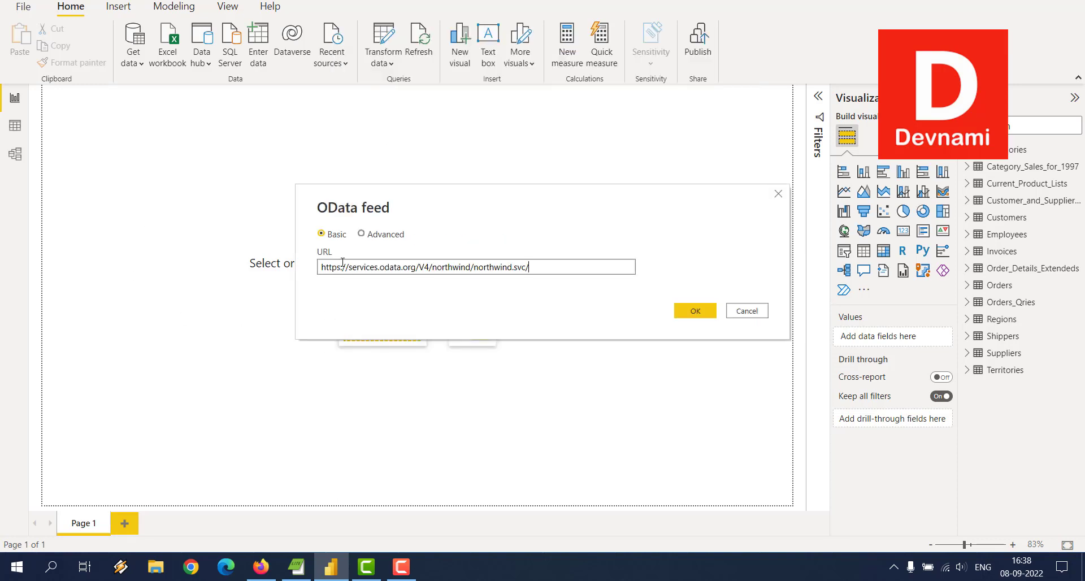
double_click(425, 267)
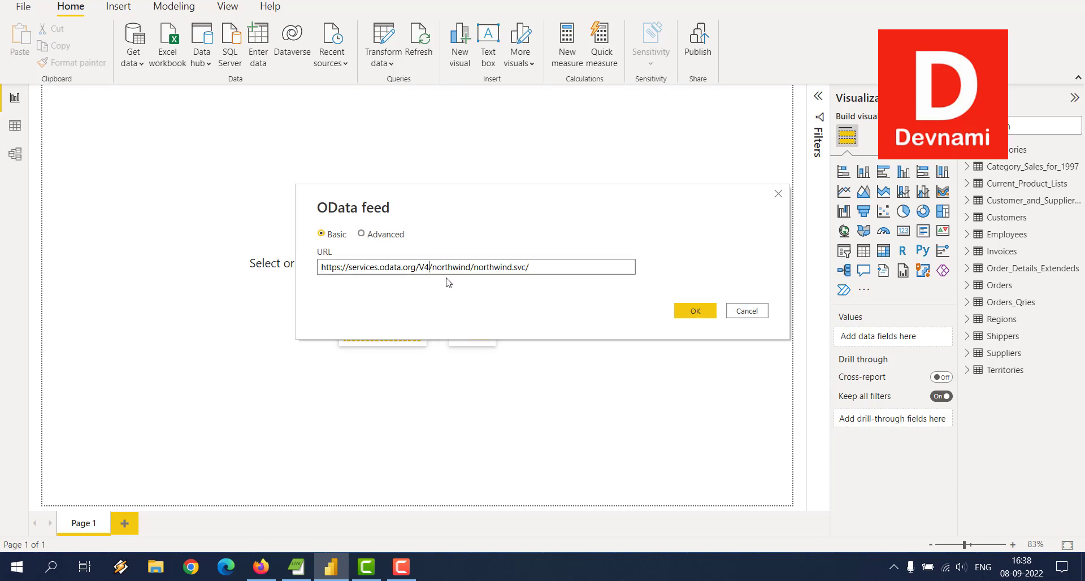
type("V3")
left_click(695, 310)
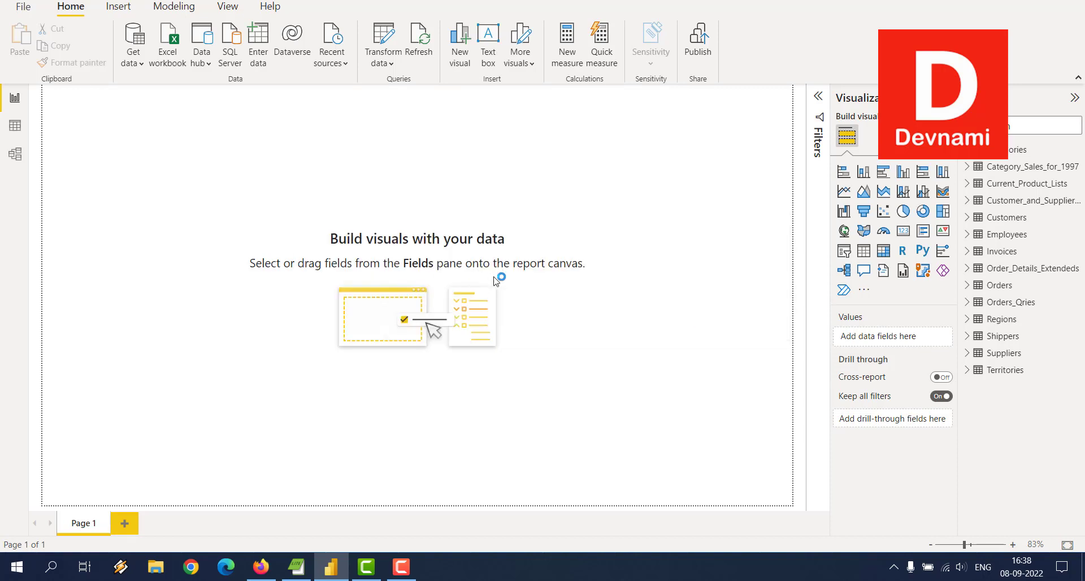